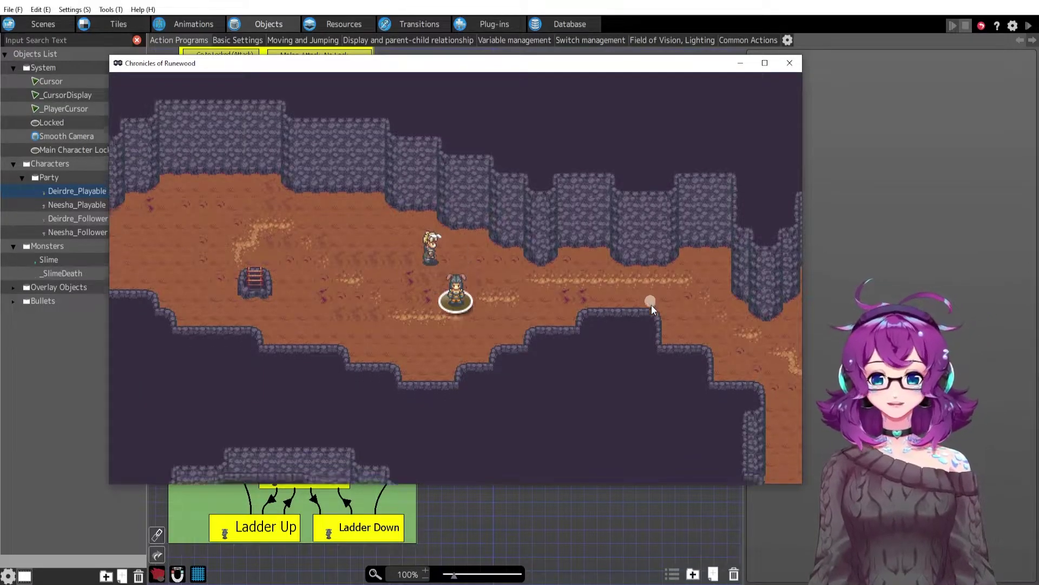
In the cave playtest, walk the party around, toward the ladder and into the wider area
{"action": "key", "text": "a"}
{"action": "key", "text": "w"}
{"action": "key", "text": "d"}
{"action": "key", "text": "s"}
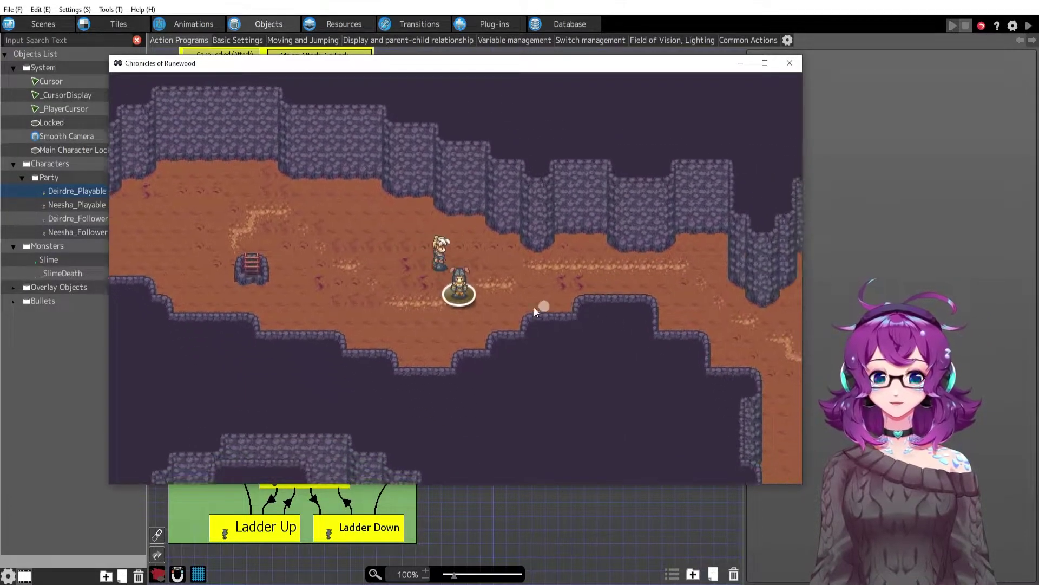
{"action": "key", "text": "a"}
{"action": "key", "text": "w"}
{"action": "key", "text": "d"}
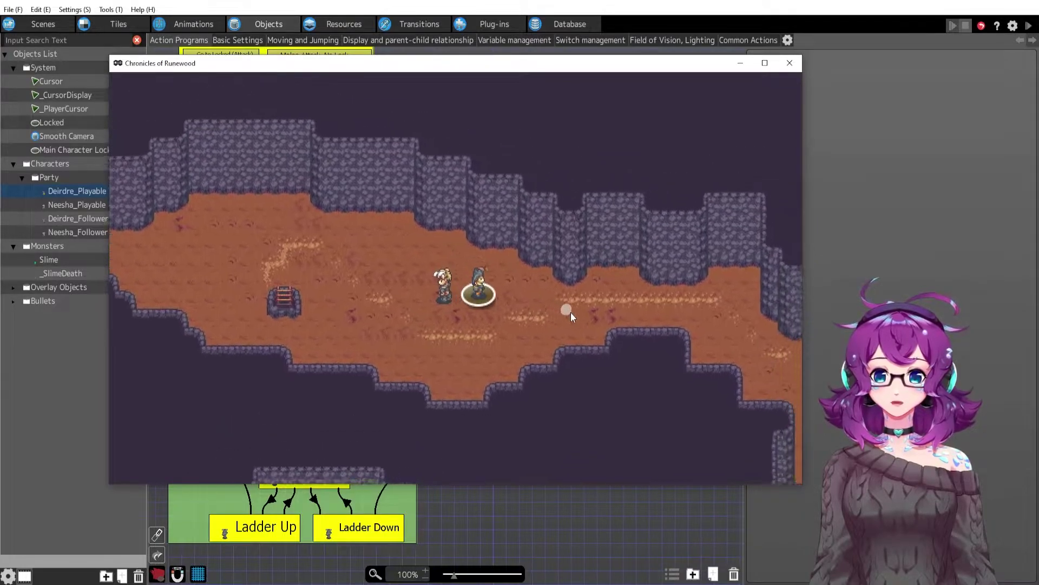
{"action": "key", "text": "Right"}
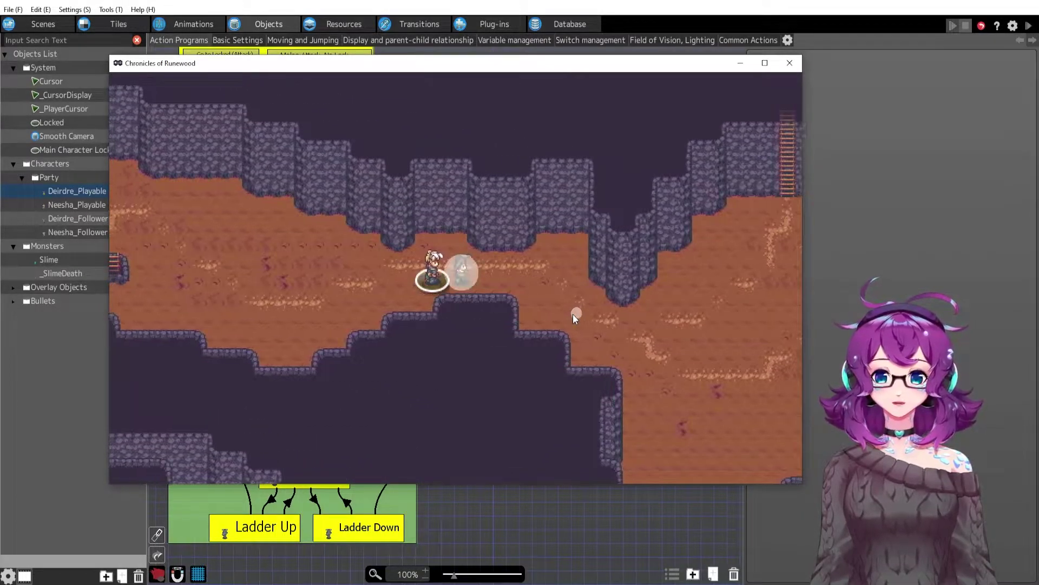
{"action": "key", "text": "d"}
{"action": "key", "text": "s"}
{"action": "key", "text": "w"}
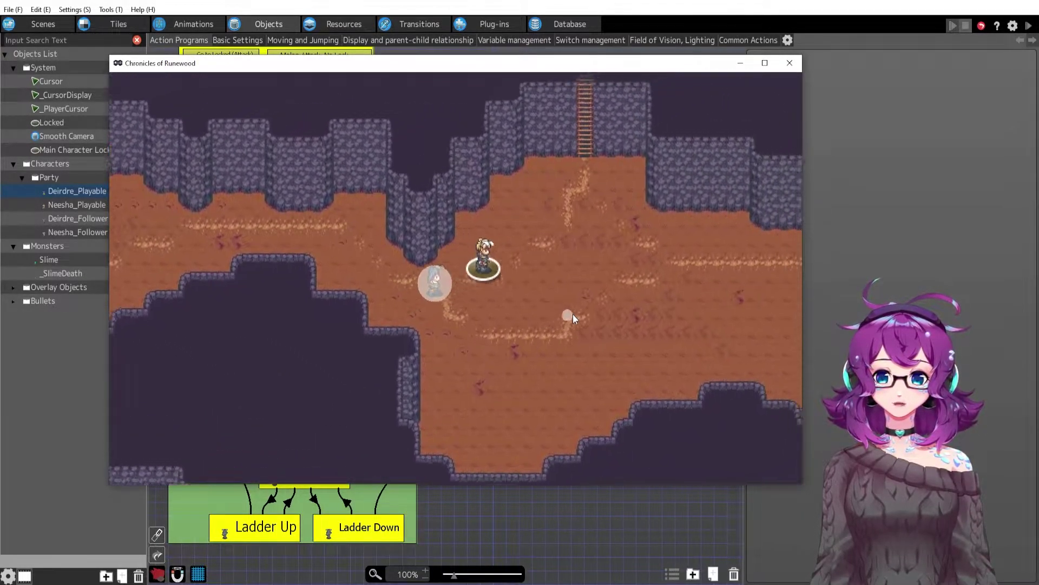
{"action": "key", "text": "s"}
{"action": "key", "text": "a"}
{"action": "key", "text": "w"}
{"action": "key", "text": "d"}
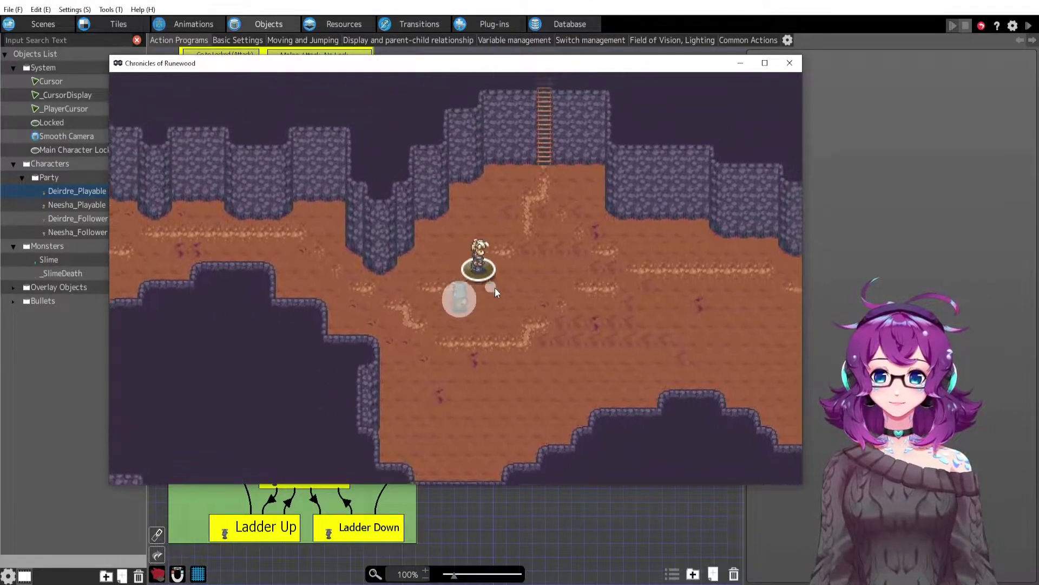
Swap control to the blue-haired character and walk her up and to the right
{"action": "key", "text": "s"}
{"action": "key", "text": "d"}
{"action": "key", "text": "Tab"}
{"action": "key", "text": "d"}
{"action": "key", "text": "s"}
{"action": "key", "text": "a"}
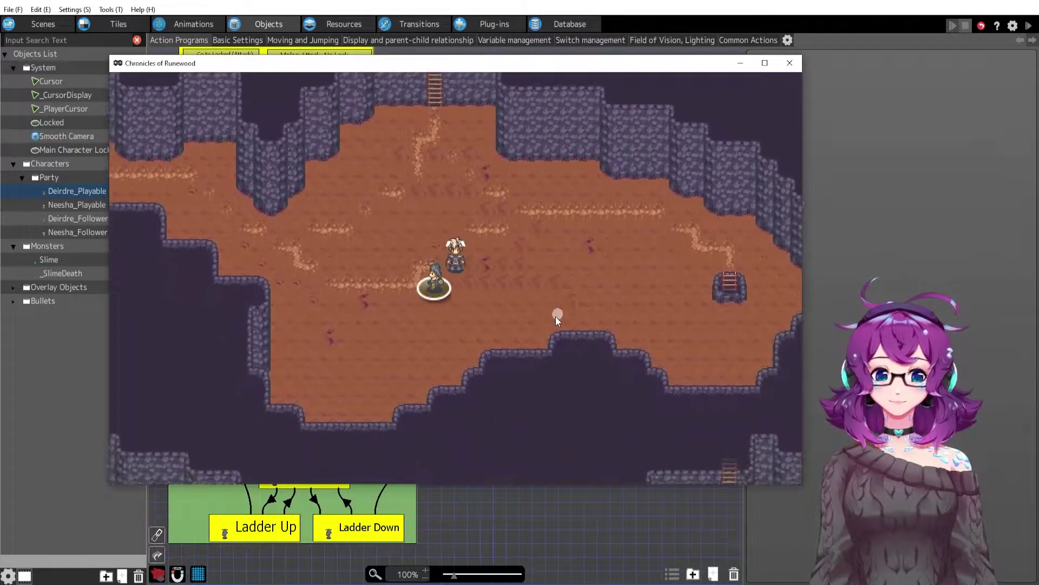
{"action": "key", "text": "w"}
{"action": "key", "text": "d"}
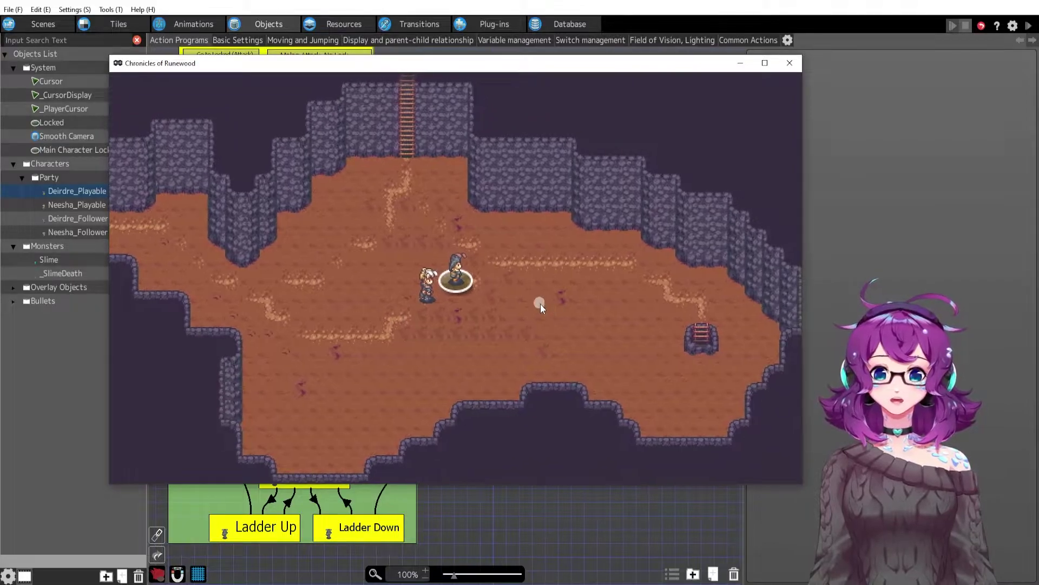
Swap control back to the blond character, walk her around the cave, and close the playtest
{"action": "key", "text": "Tab"}
{"action": "key", "text": "a"}
{"action": "key", "text": "w"}
{"action": "key", "text": "d"}
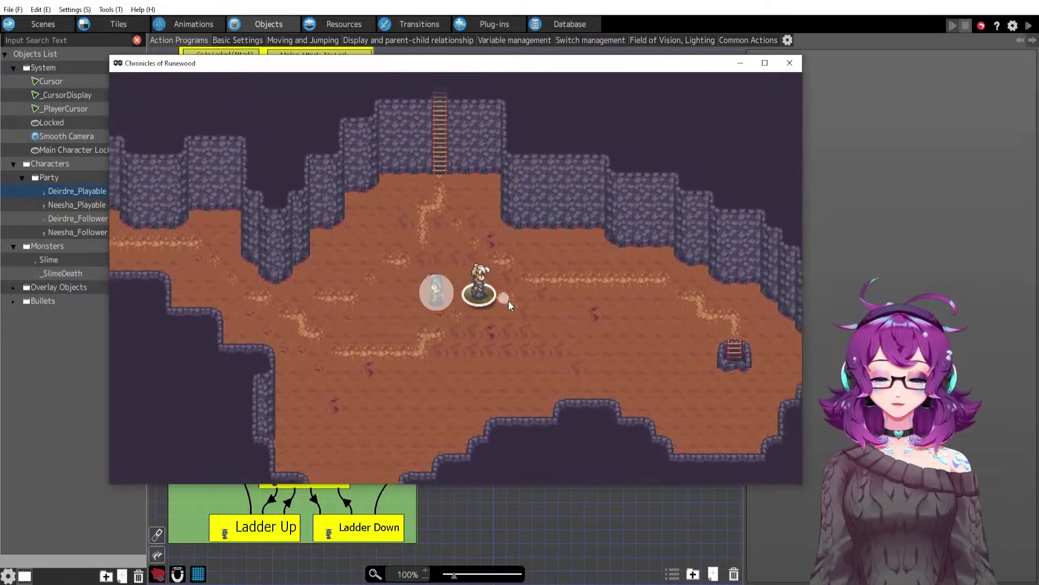
{"action": "key", "text": "s"}
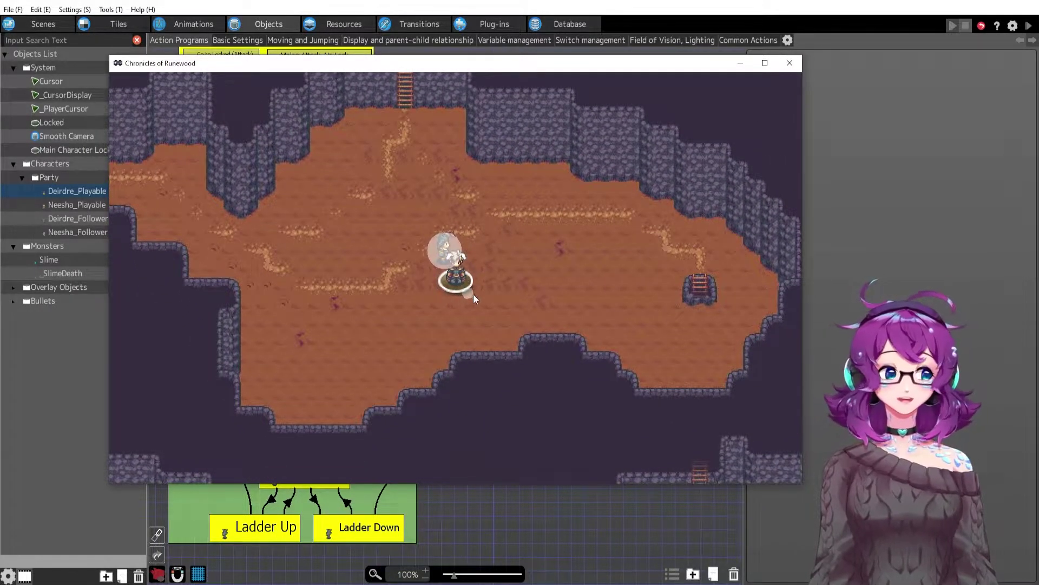
{"action": "key", "text": "a"}
{"action": "key", "text": "w"}
{"action": "key", "text": "d"}
{"action": "key", "text": "s"}
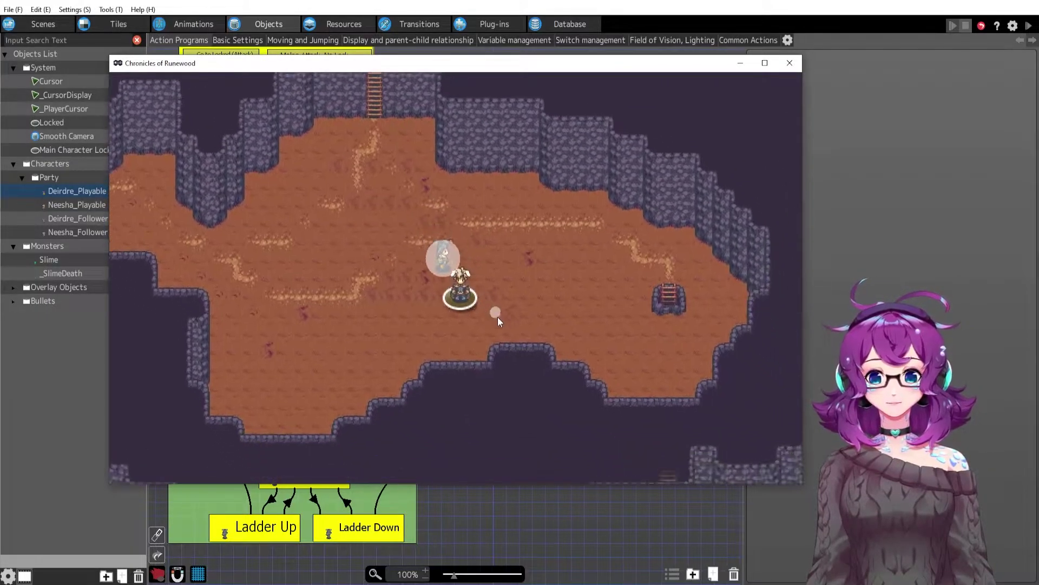
{"action": "key", "text": "a"}
{"action": "key", "text": "w"}
{"action": "left_click", "coordinate": [789, 64]}
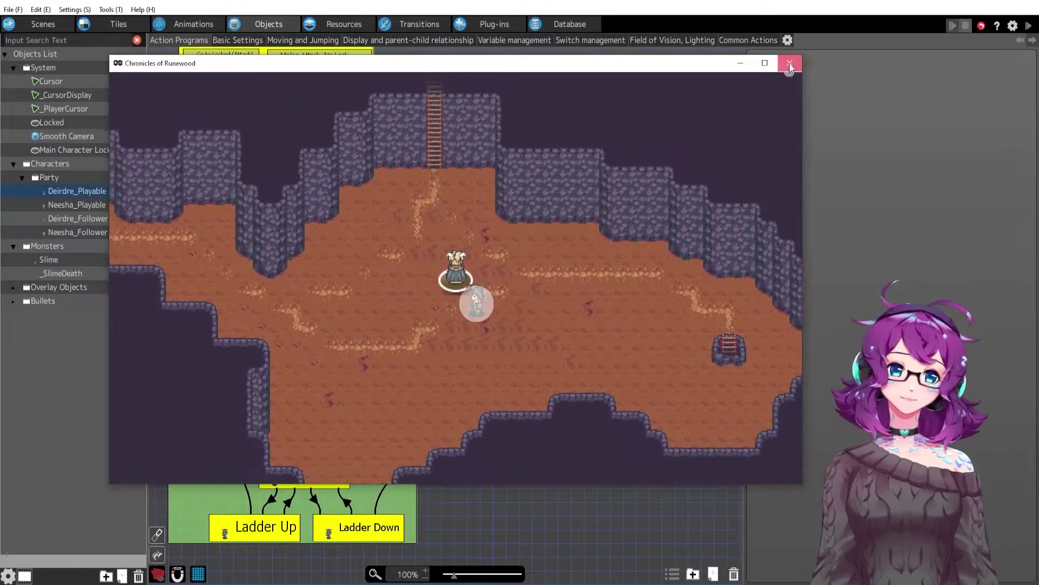
Close the Chronicles of Runewood game window and select Deirdre_Playable in the Objects list
{"action": "left_click", "coordinate": [790, 63]}
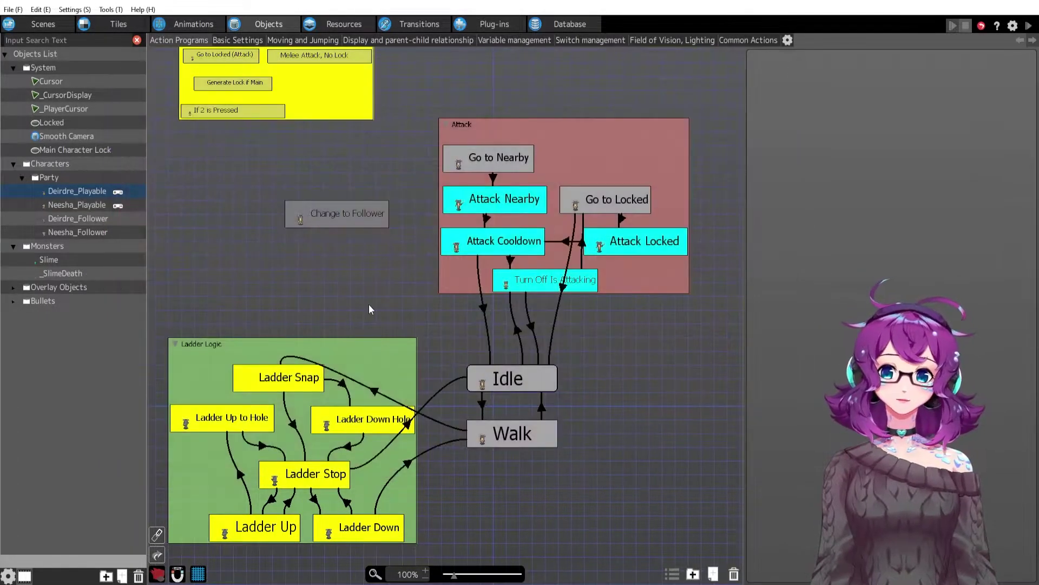
{"action": "left_click", "coordinate": [76, 191]}
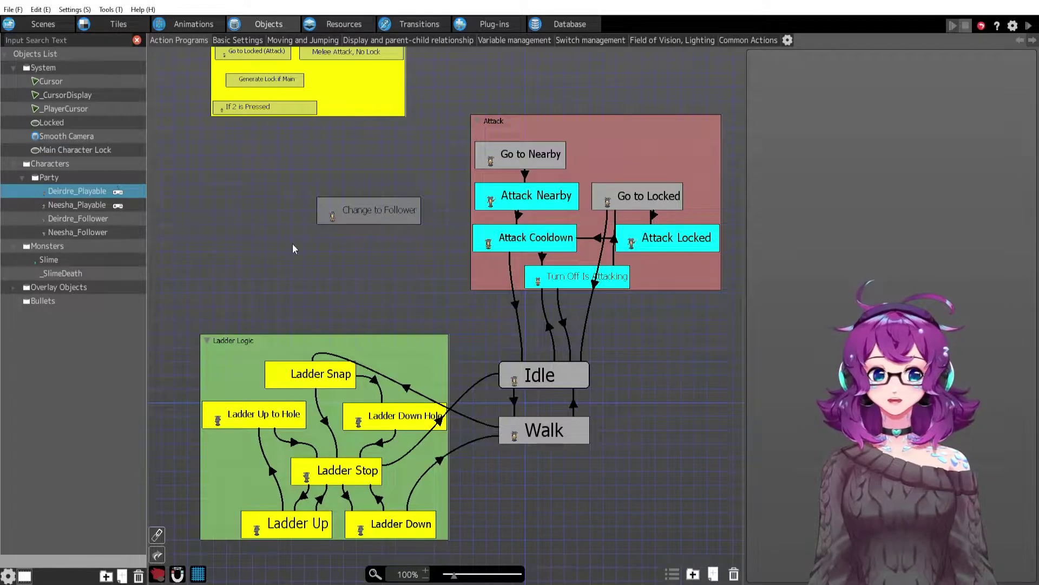
In Deirdre_Playable's Common Actions, inspect the If 2 is Pressed link's Left Stick (↑) Pressed condition
{"action": "left_click", "coordinate": [729, 42]}
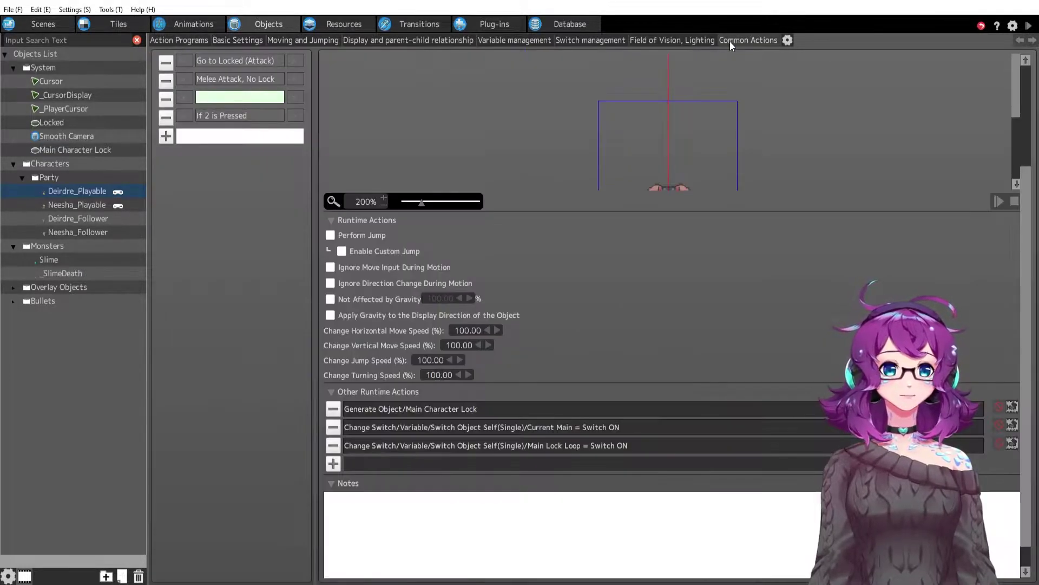
{"action": "left_click", "coordinate": [222, 115]}
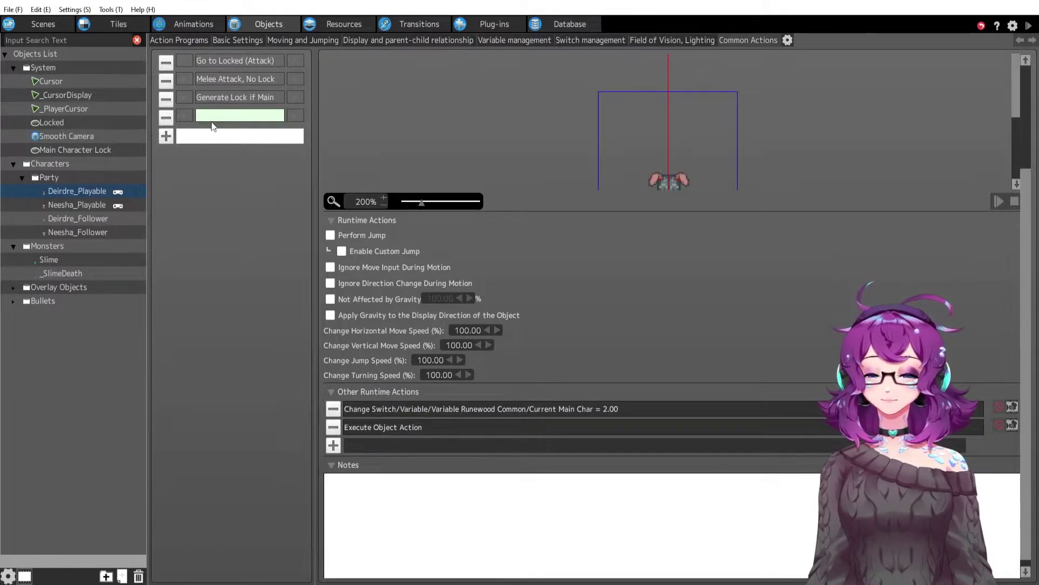
{"action": "scroll", "coordinate": [522, 221], "scroll_direction": "up", "scroll_amount": 2}
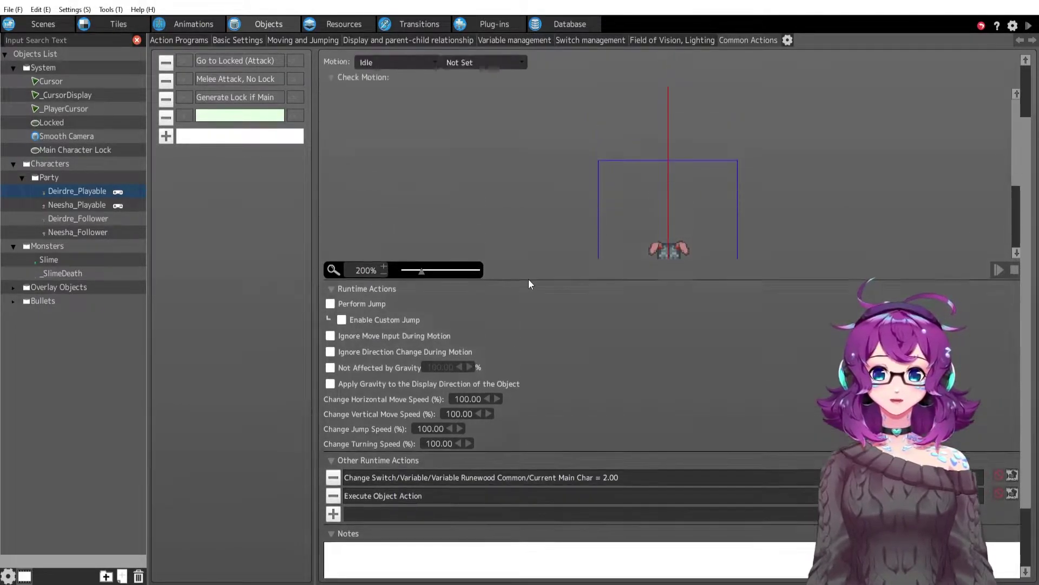
{"action": "left_click", "coordinate": [190, 115]}
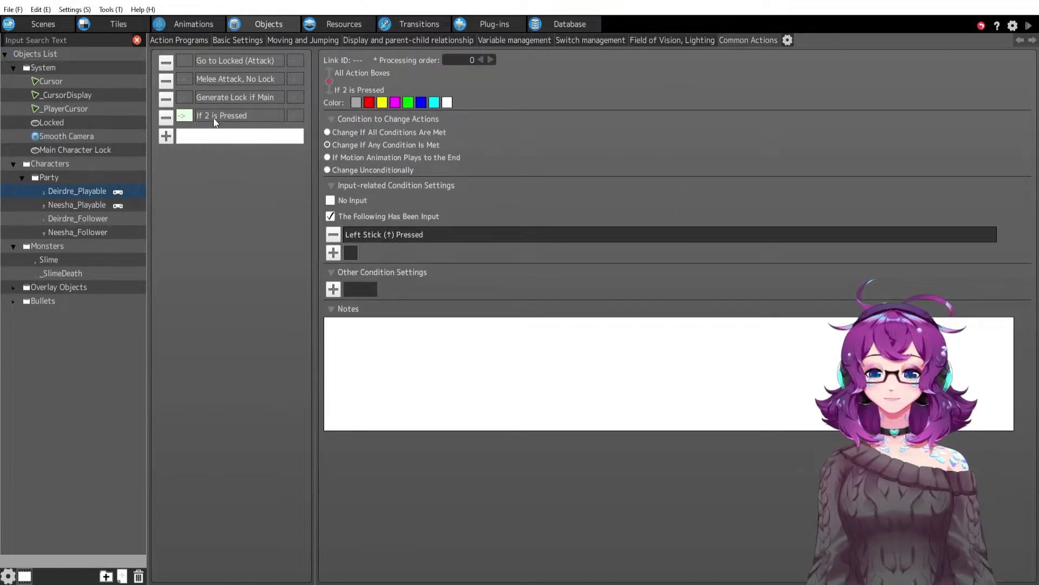
{"action": "left_click", "coordinate": [222, 117]}
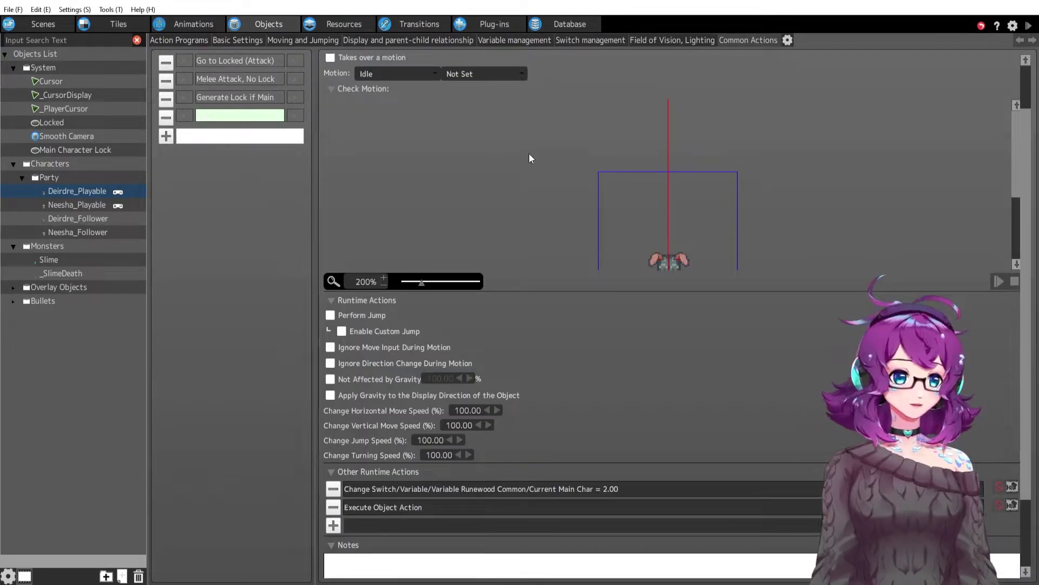
{"action": "scroll", "coordinate": [476, 178], "scroll_direction": "up", "scroll_amount": 2}
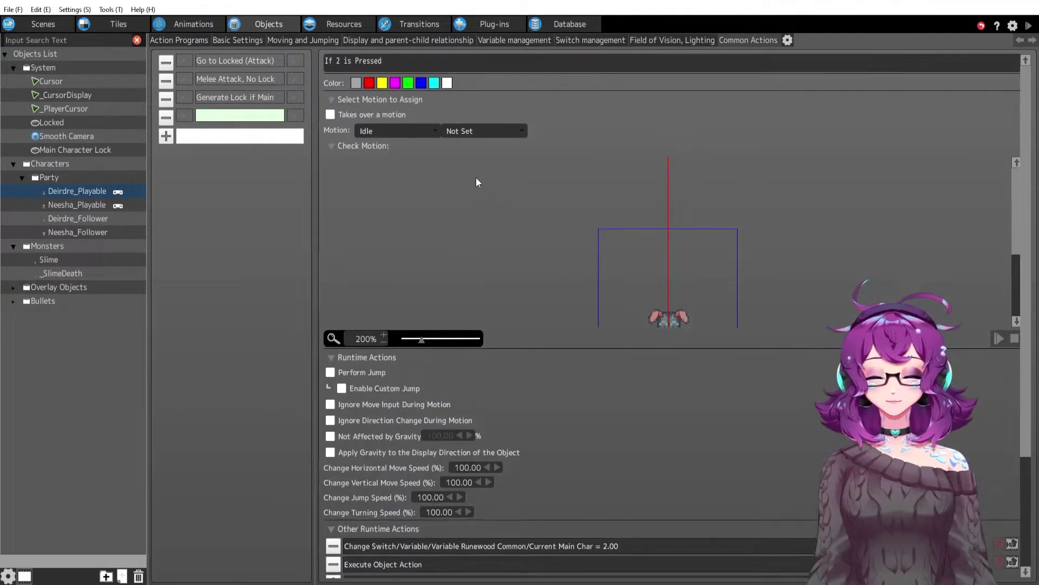
{"action": "left_click", "coordinate": [187, 121]}
{"action": "double_click", "coordinate": [418, 239]}
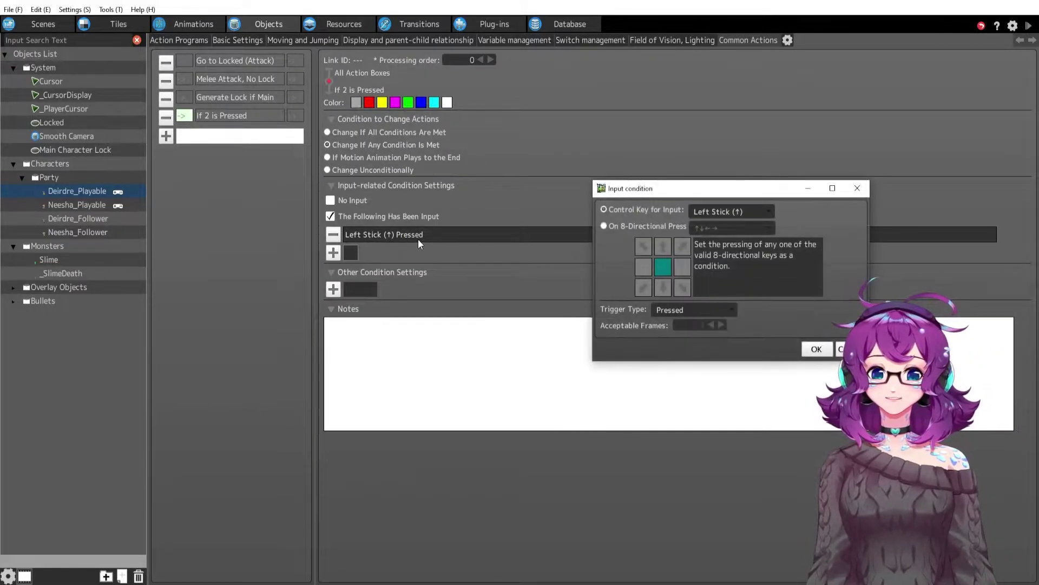
{"action": "left_click", "coordinate": [842, 348]}
{"action": "left_click", "coordinate": [75, 9]}
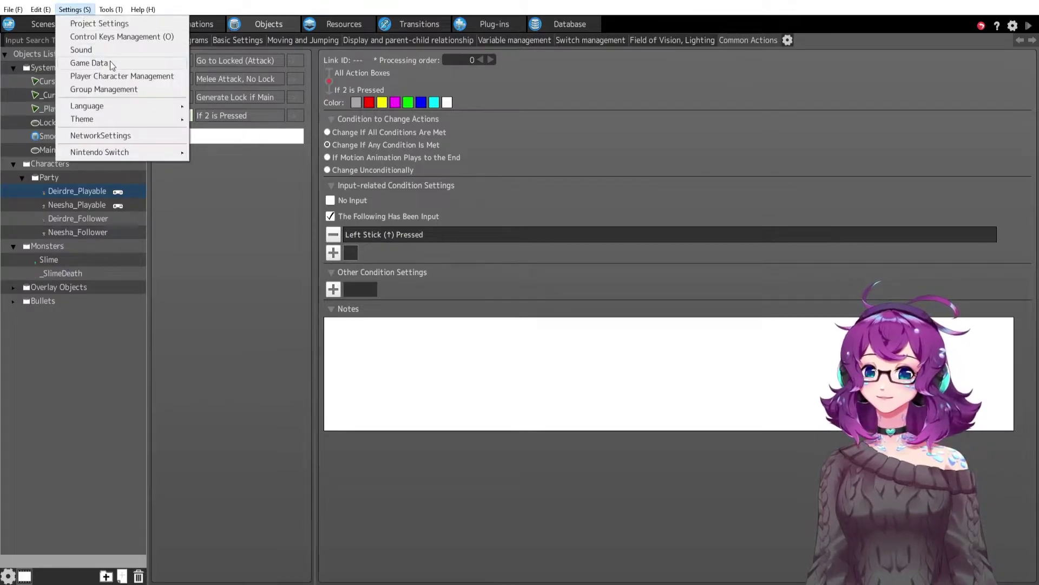
{"action": "left_click", "coordinate": [114, 36]}
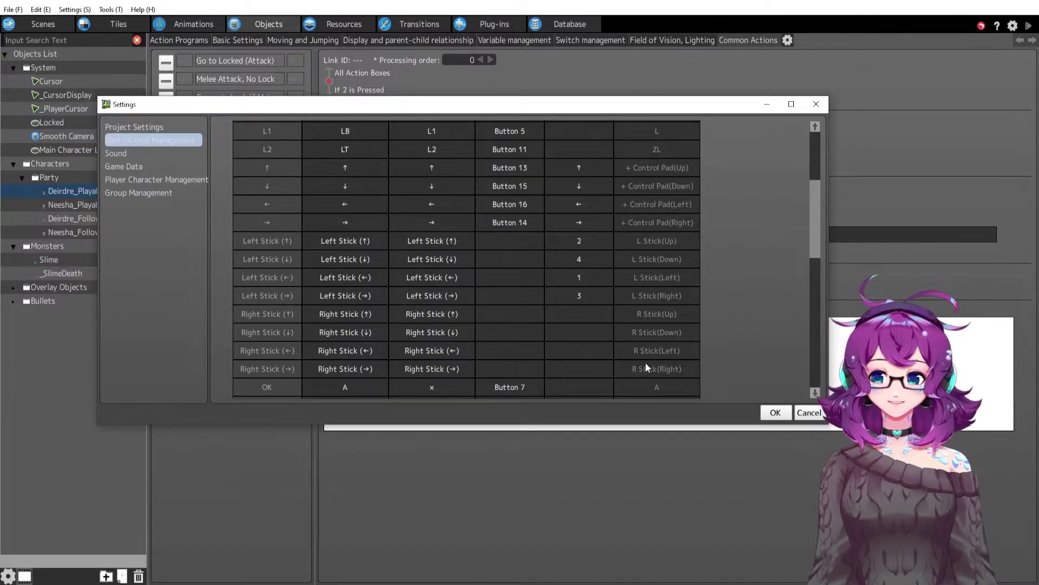
{"action": "scroll", "coordinate": [594, 304], "scroll_direction": "up", "scroll_amount": 3}
{"action": "scroll", "coordinate": [595, 303], "scroll_direction": "down", "scroll_amount": 3}
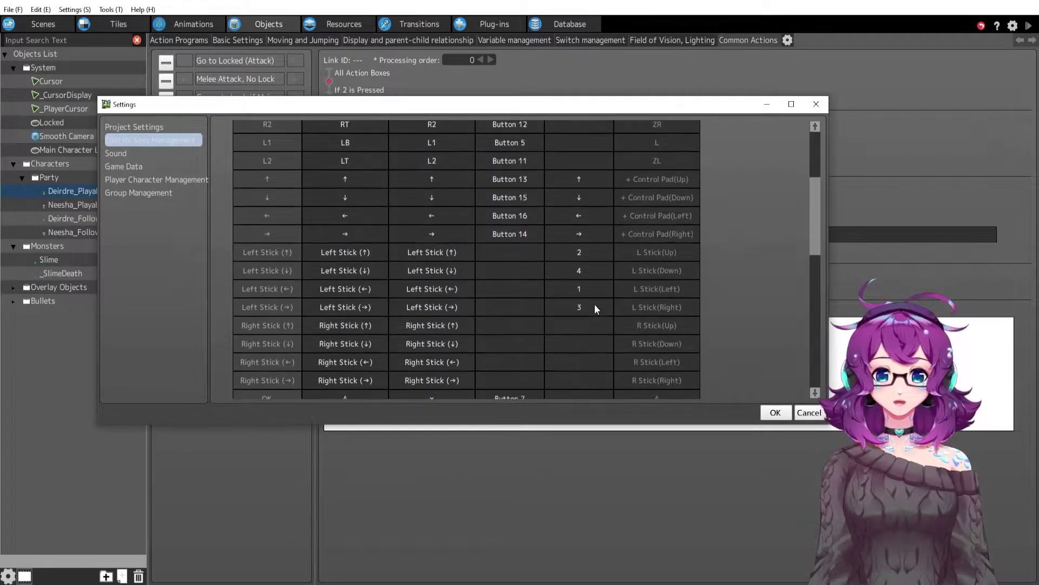
{"action": "left_click", "coordinate": [774, 413]}
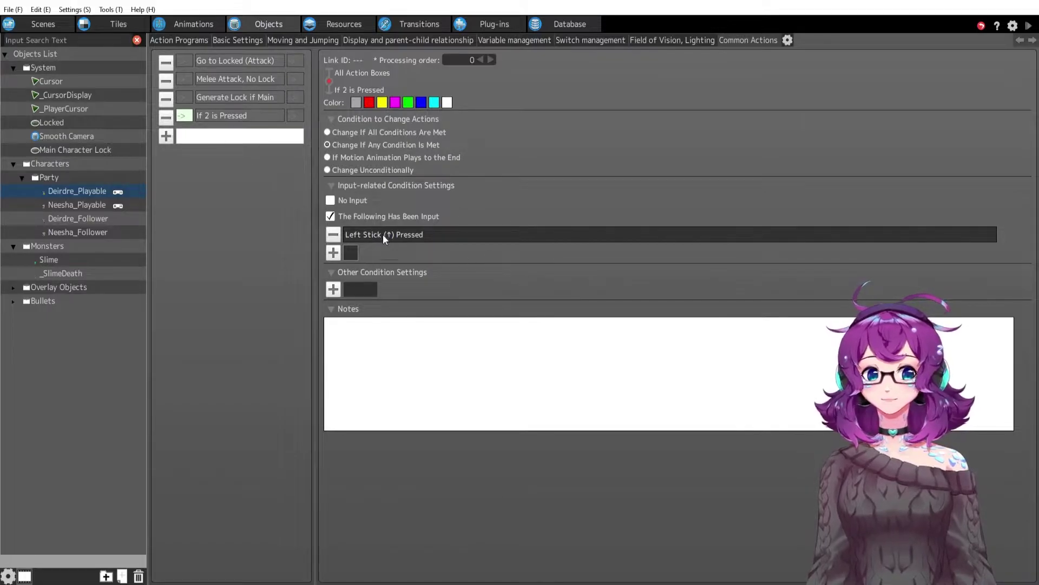
Make If 2 is Pressed set Runewood Common/Current Main Char to 2 and execute Object Self / Change to Follower
{"action": "left_click", "coordinate": [213, 111]}
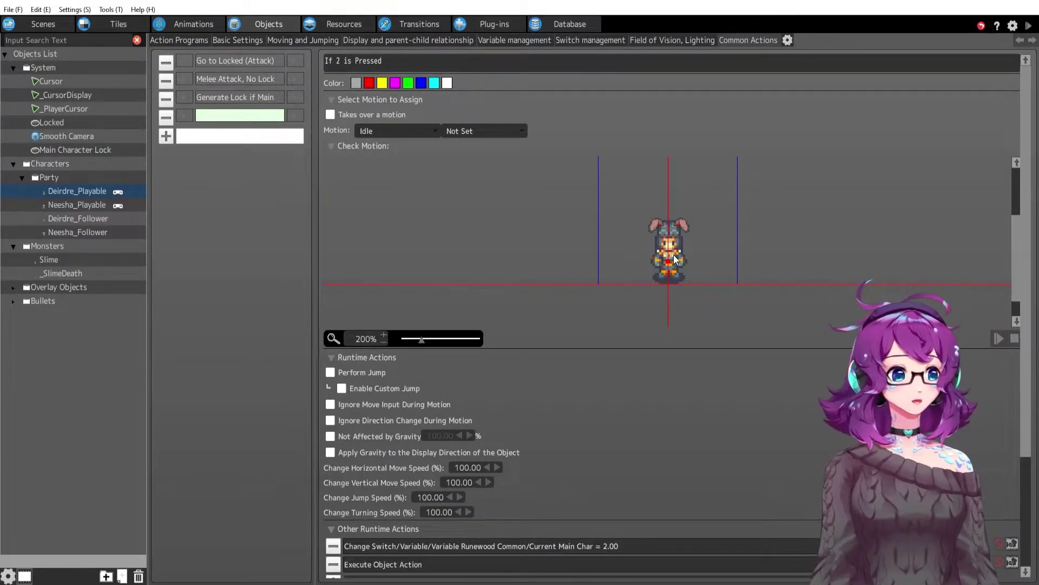
{"action": "scroll", "coordinate": [644, 465], "scroll_direction": "down", "scroll_amount": 3}
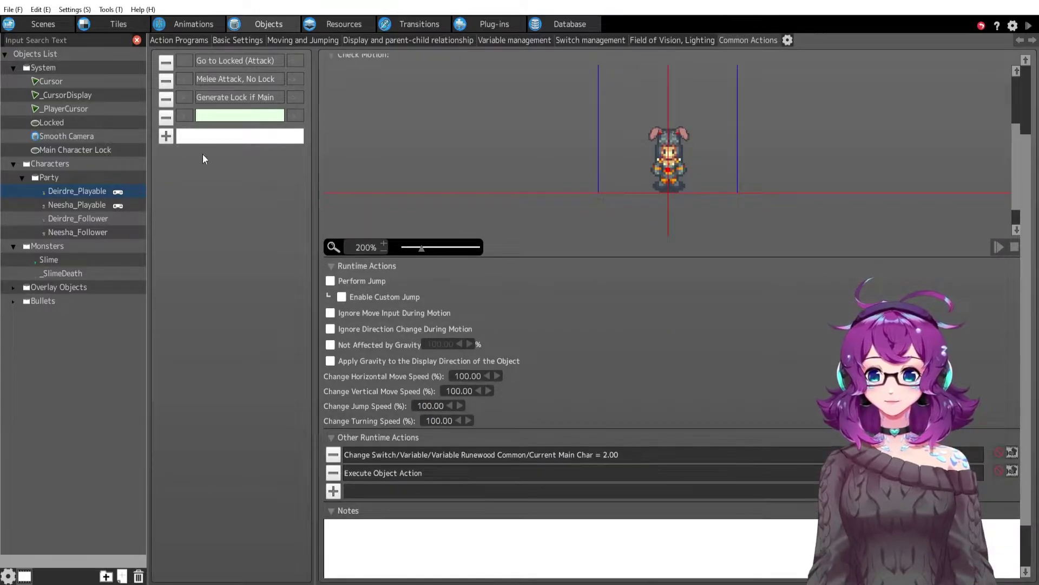
{"action": "scroll", "coordinate": [522, 378], "scroll_direction": "down", "scroll_amount": 2}
{"action": "double_click", "coordinate": [440, 400]}
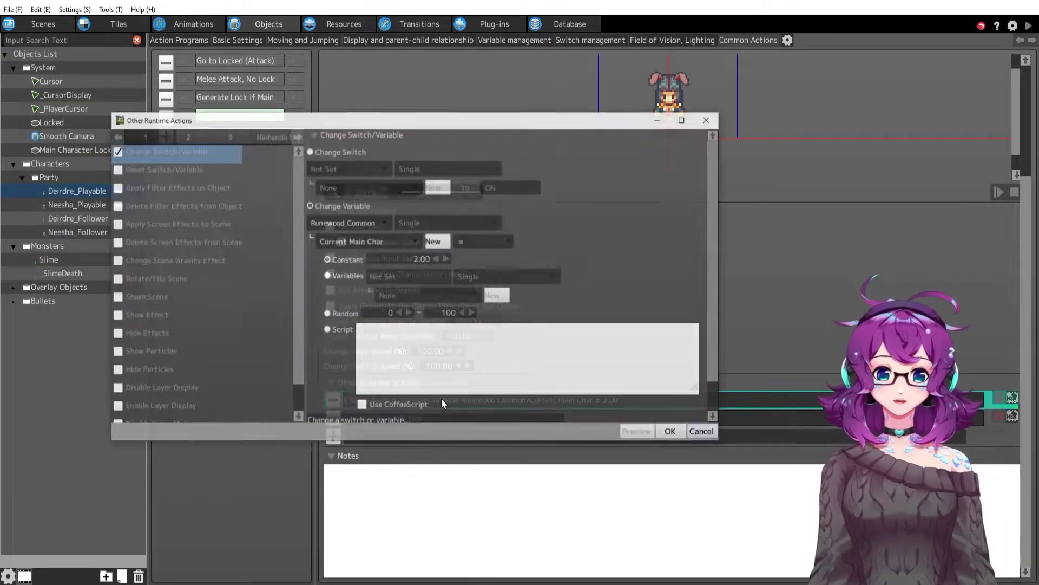
{"action": "mouse_move", "coordinate": [383, 242]}
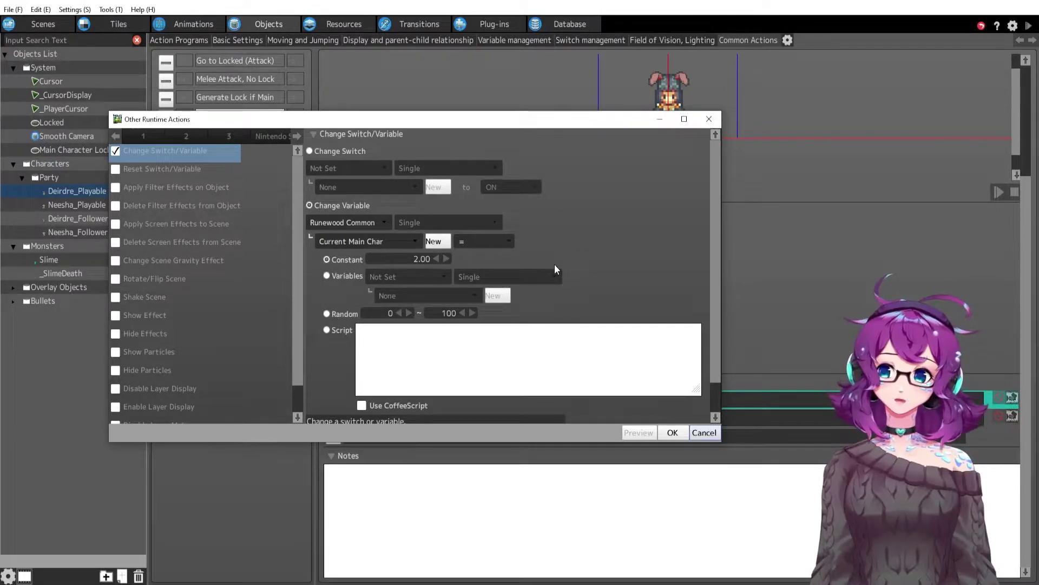
{"action": "left_click", "coordinate": [673, 431]}
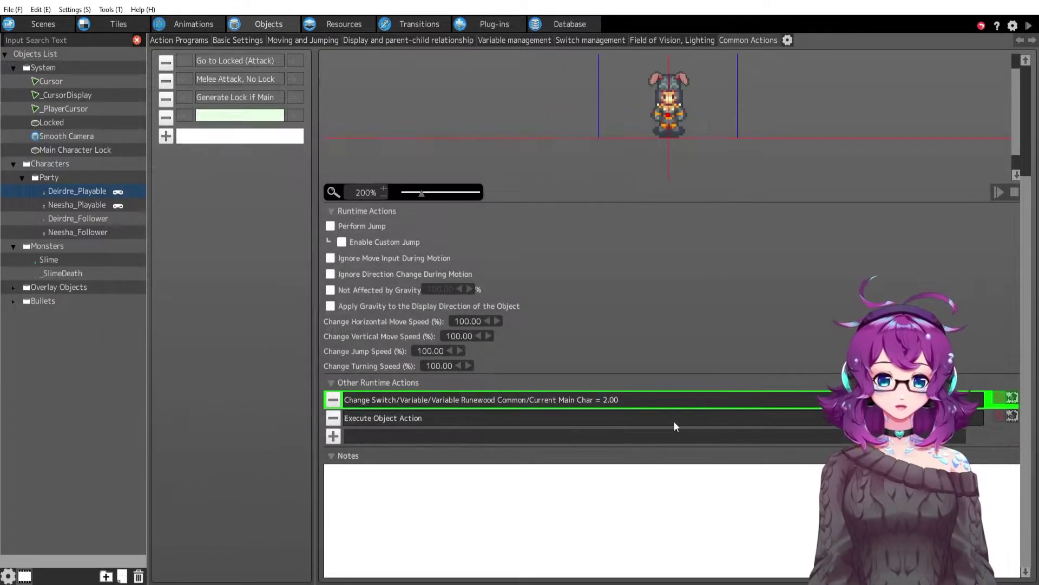
{"action": "double_click", "coordinate": [443, 417]}
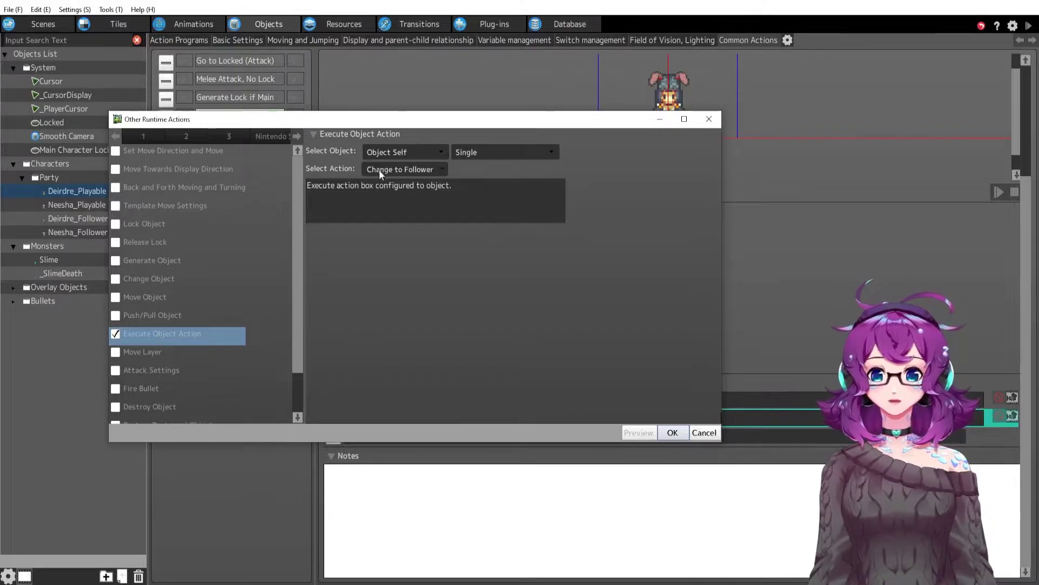
{"action": "left_click", "coordinate": [673, 431]}
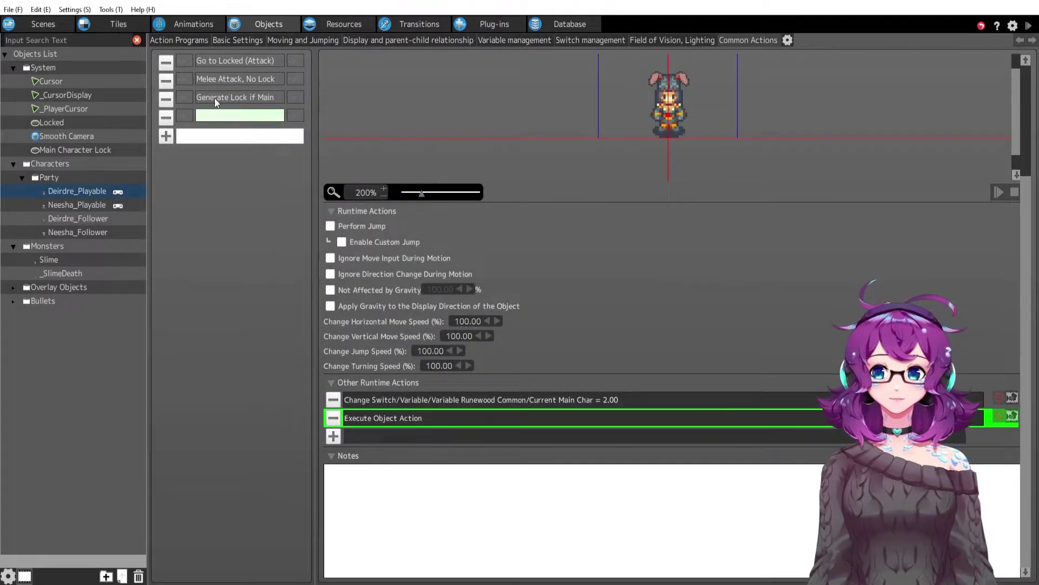
Select the Change to Follower state and open its Change Switch action turning Current Main OFF
{"action": "left_click", "coordinate": [183, 40]}
{"action": "left_click", "coordinate": [359, 213]}
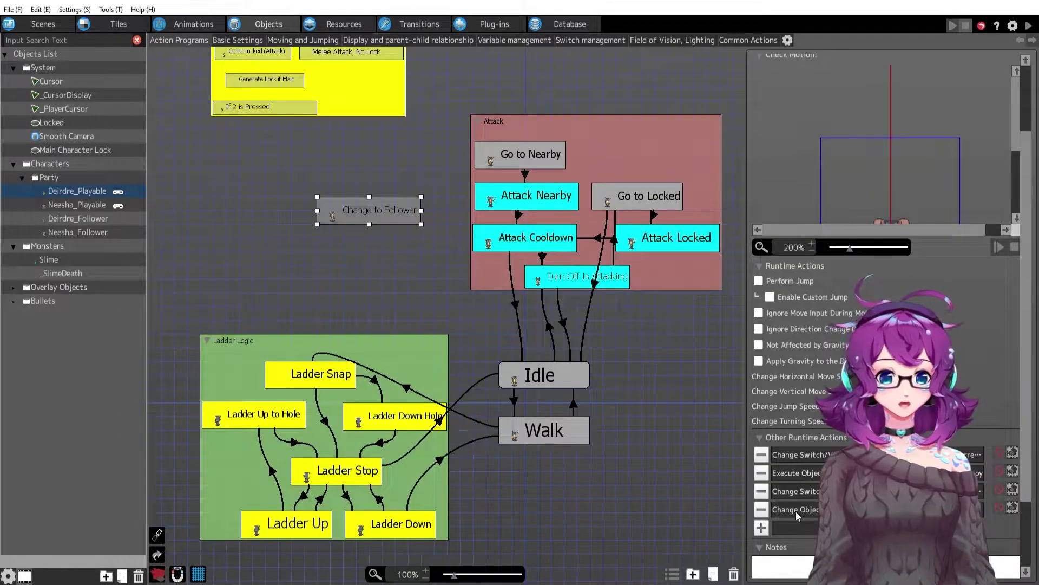
{"action": "double_click", "coordinate": [810, 455]}
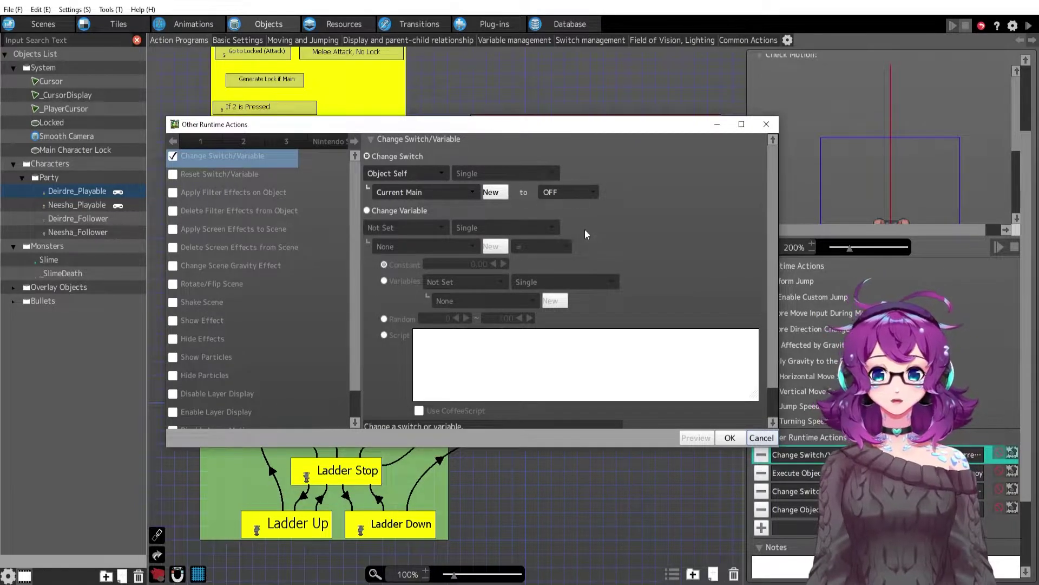
Review the Main Character Lock destroy action, then open the switch action turning Main Lock Loop OFF
{"action": "left_click", "coordinate": [730, 438]}
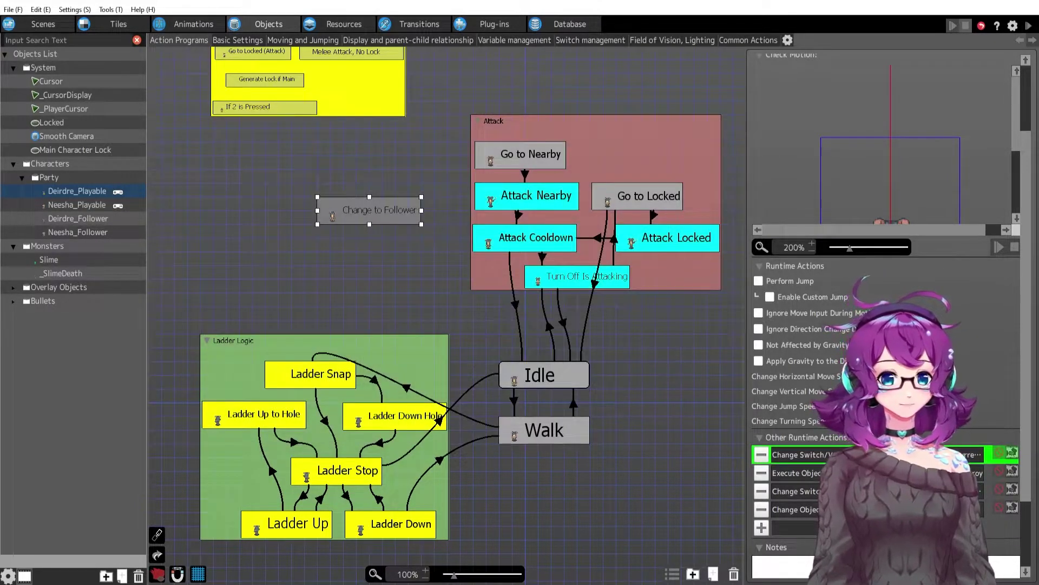
{"action": "double_click", "coordinate": [866, 473]}
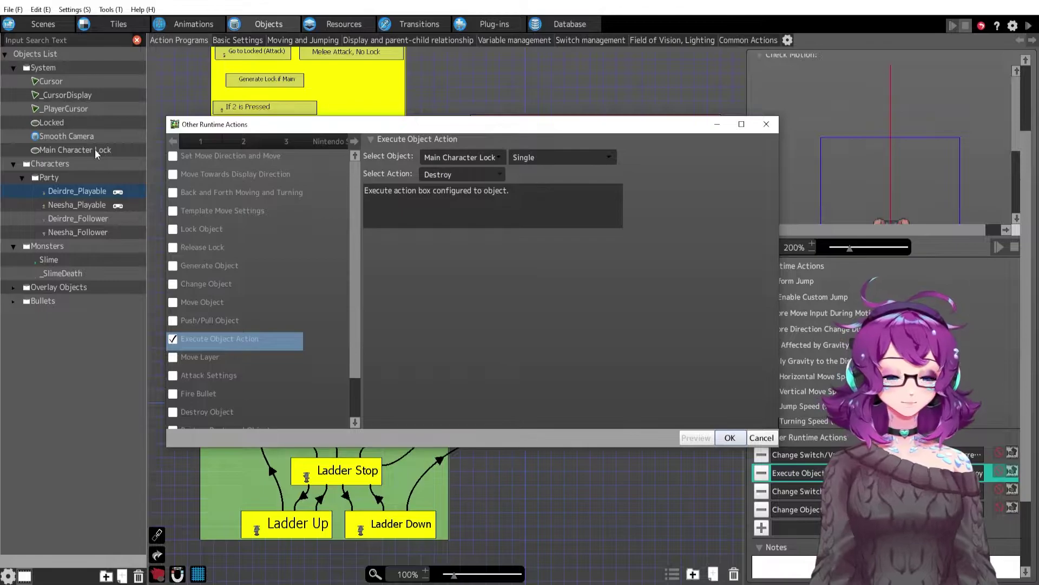
{"action": "left_click", "coordinate": [750, 440]}
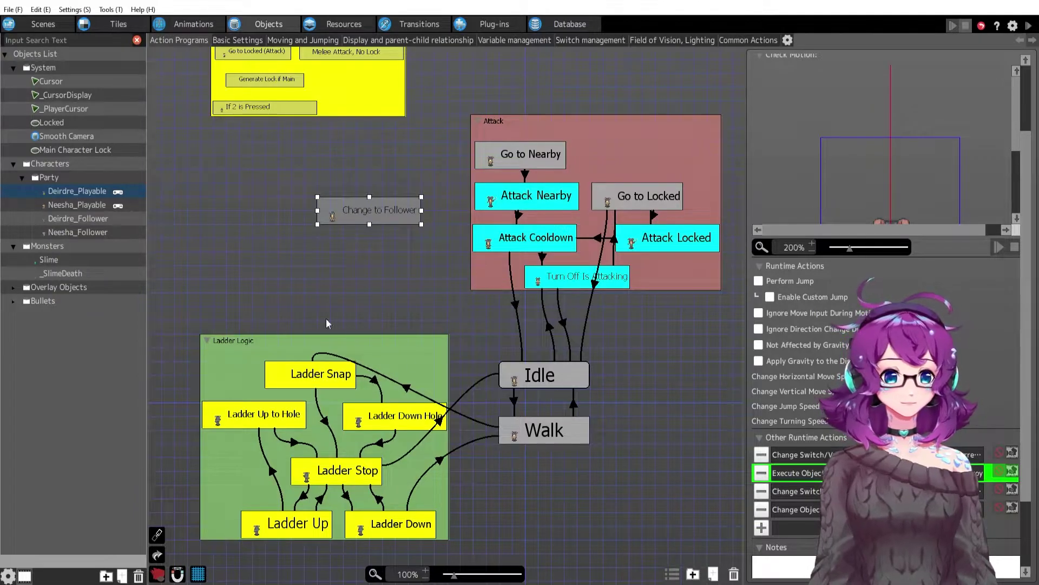
{"action": "double_click", "coordinate": [811, 491]}
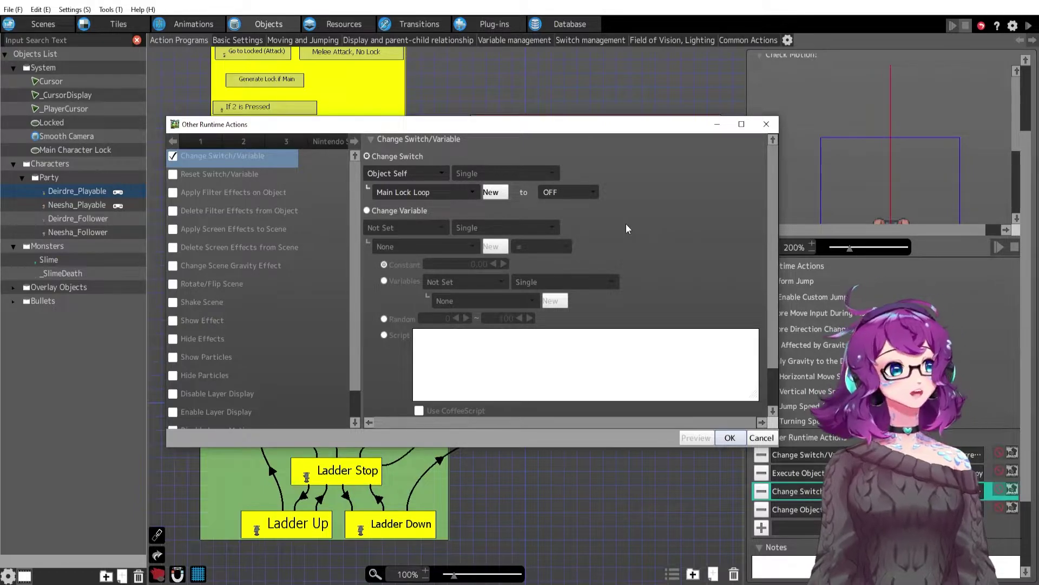
Verify the Change Object action turns Deirdre_Playable into Deirdre_Follower with Y offset 64, then confirm
{"action": "key", "text": "Escape"}
{"action": "double_click", "coordinate": [803, 512]}
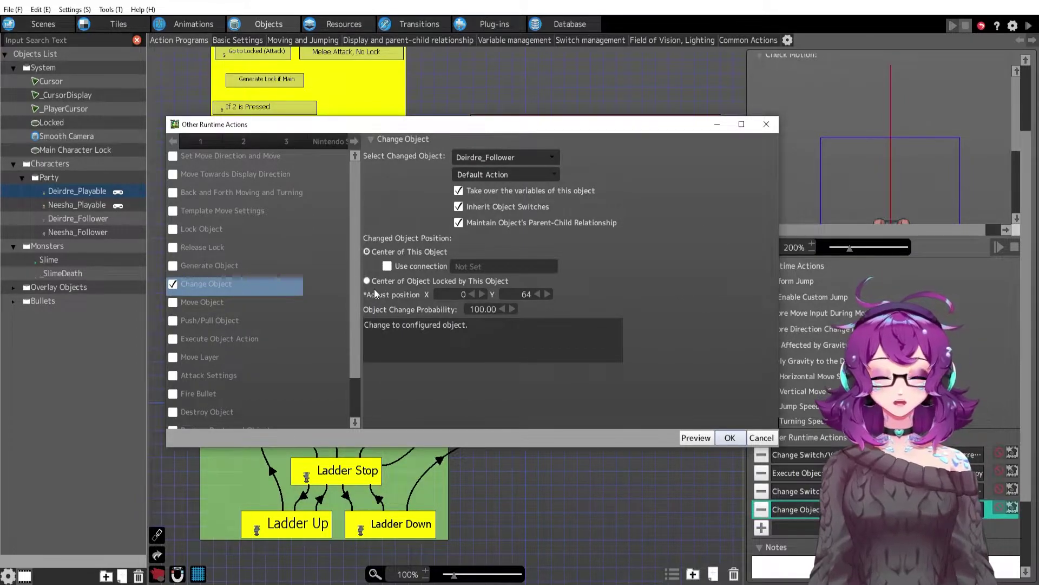
{"action": "double_click", "coordinate": [527, 294]}
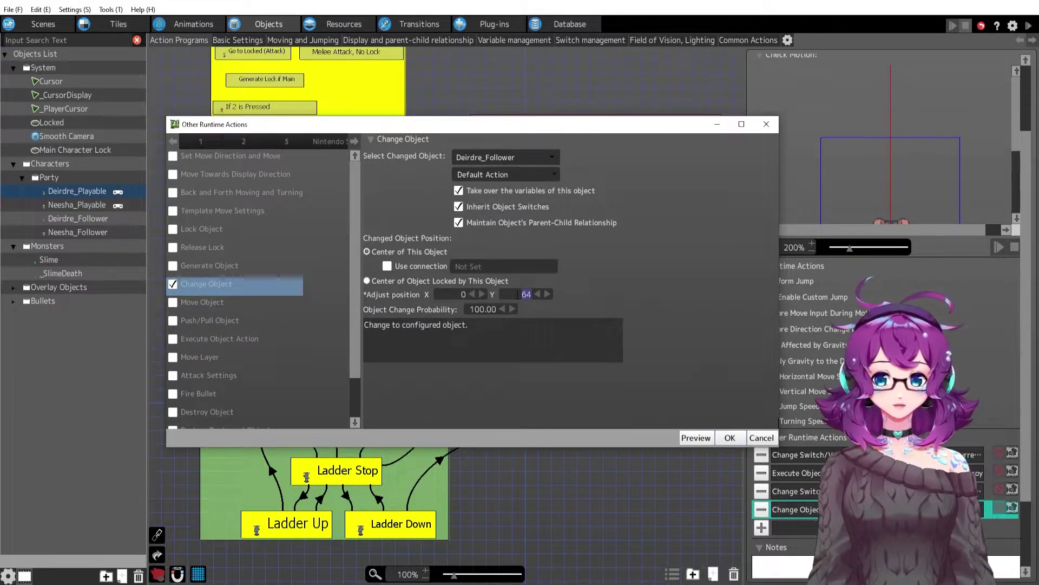
{"action": "left_click", "coordinate": [500, 295]}
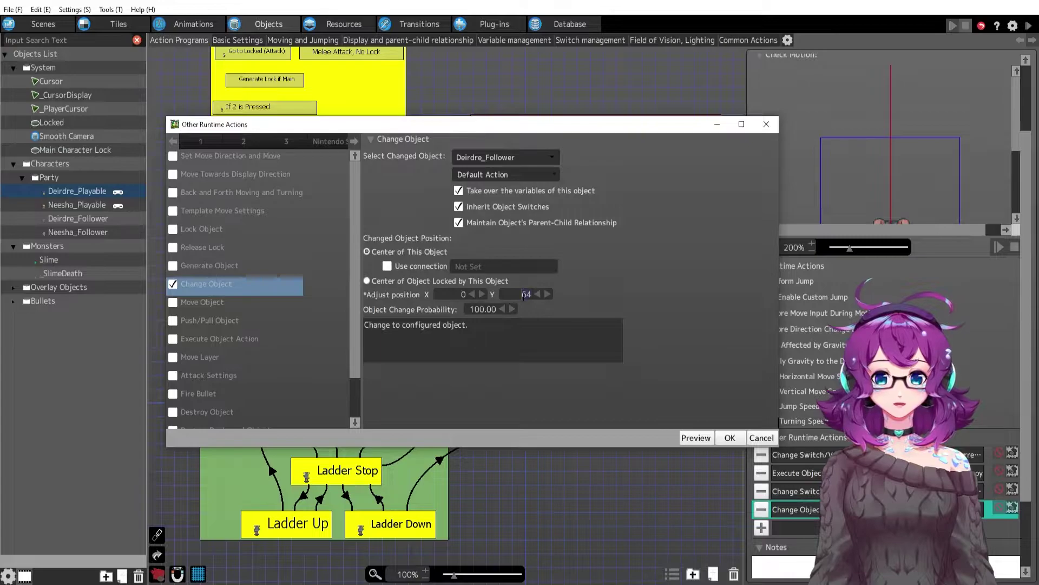
{"action": "left_click", "coordinate": [730, 438]}
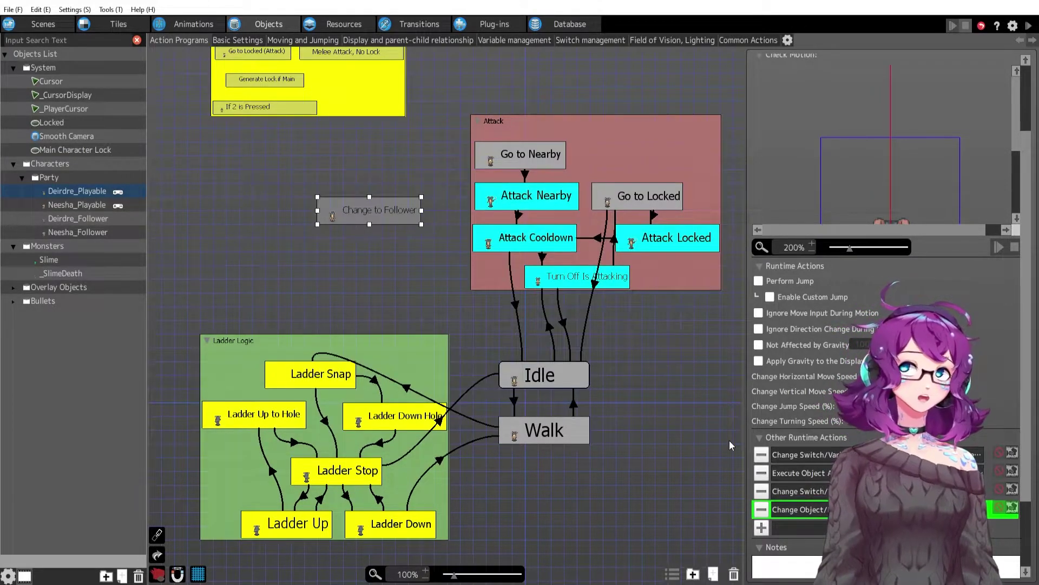
Compare the Deirdre_Follower, Deirdre_Playable and Neesha_Playable action programs, ending on Neesha_Follower
{"action": "left_click", "coordinate": [85, 219]}
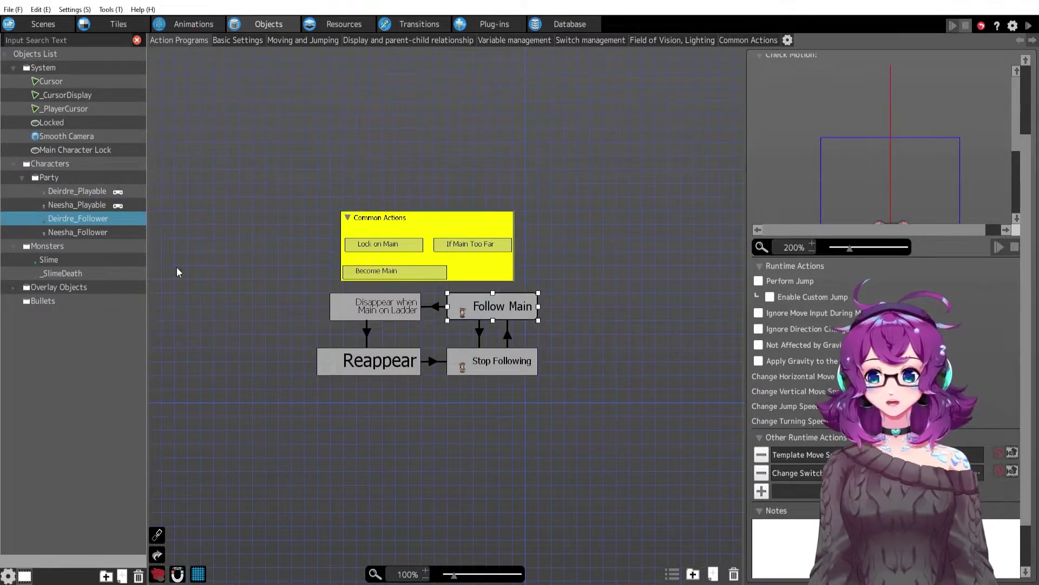
{"action": "left_click", "coordinate": [80, 194]}
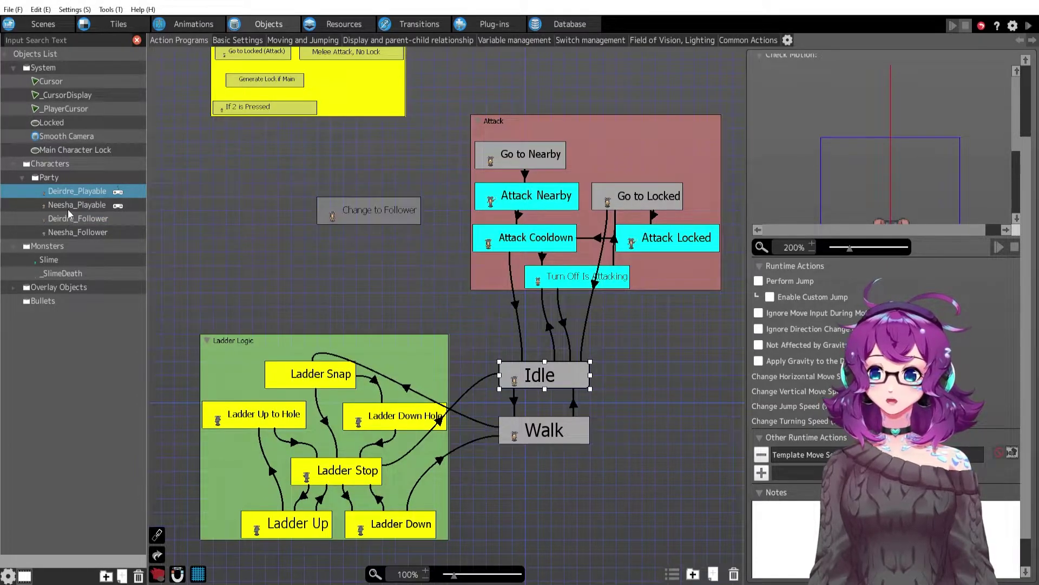
{"action": "left_click", "coordinate": [74, 234]}
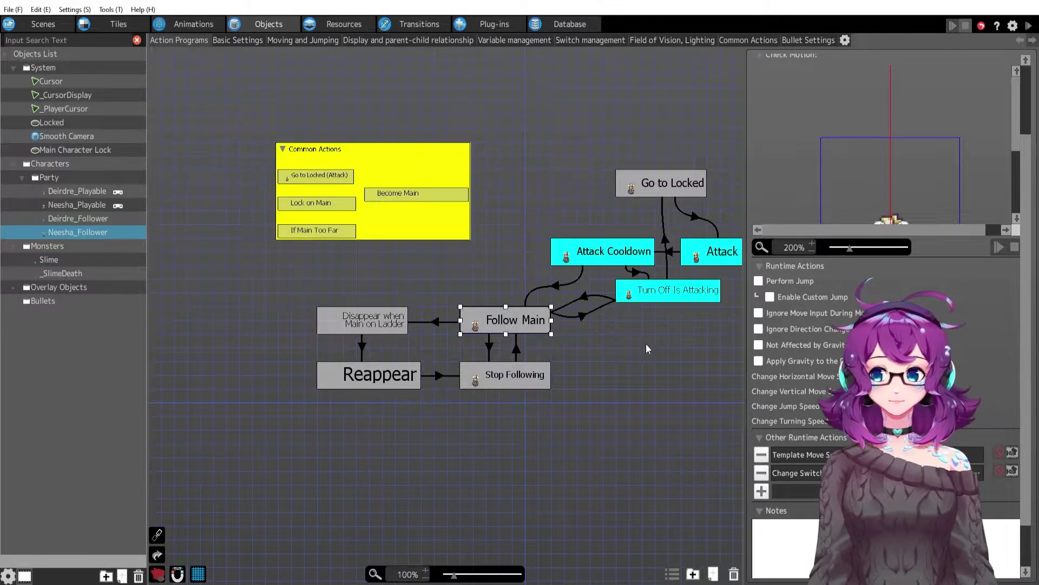
{"action": "left_click", "coordinate": [77, 207]}
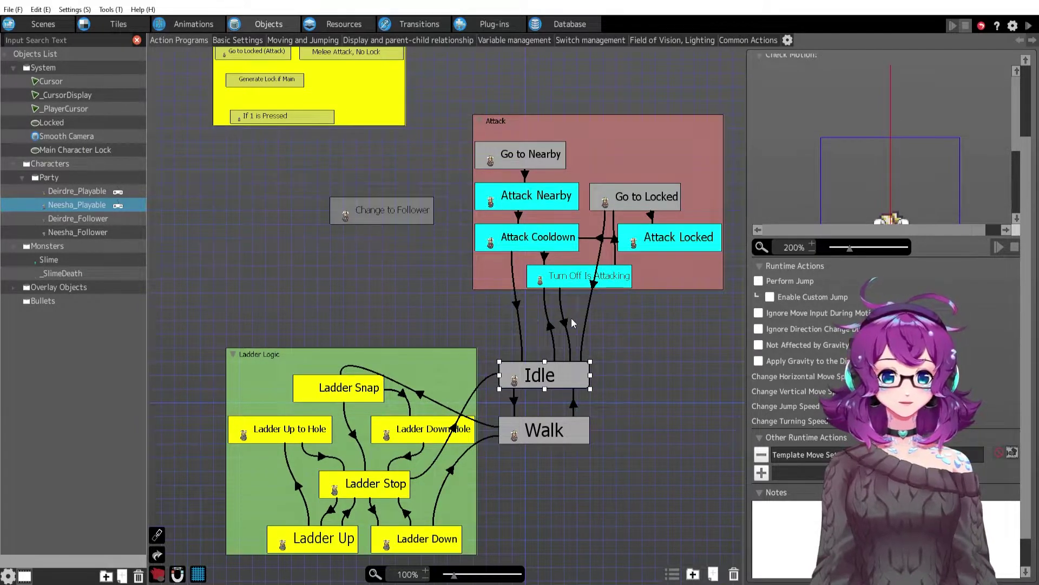
{"action": "left_click", "coordinate": [93, 237]}
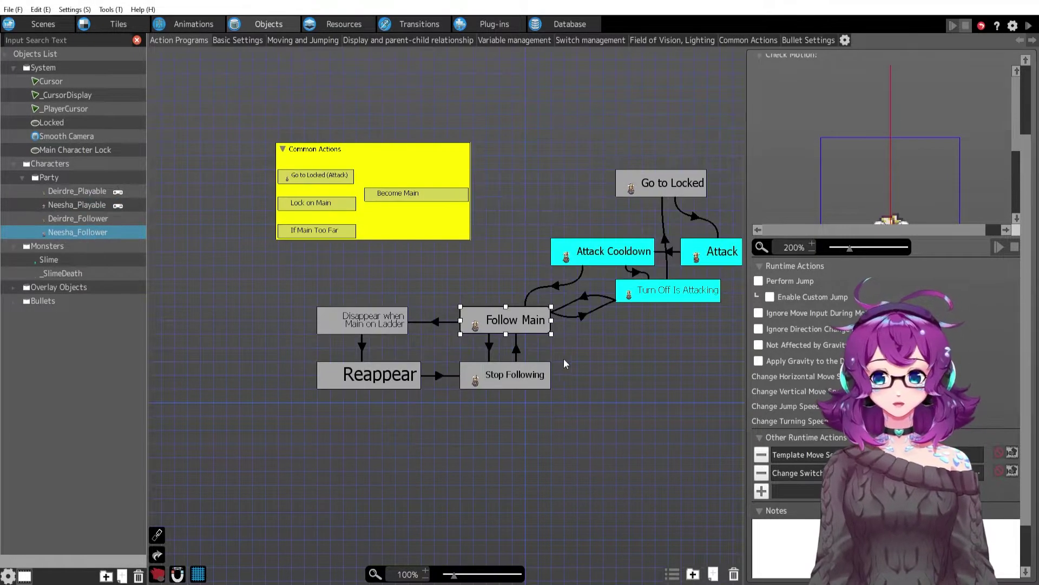
Check that Become Main triggers when Current Main Char equals 2, then view its runtime actions
{"action": "left_click", "coordinate": [742, 43]}
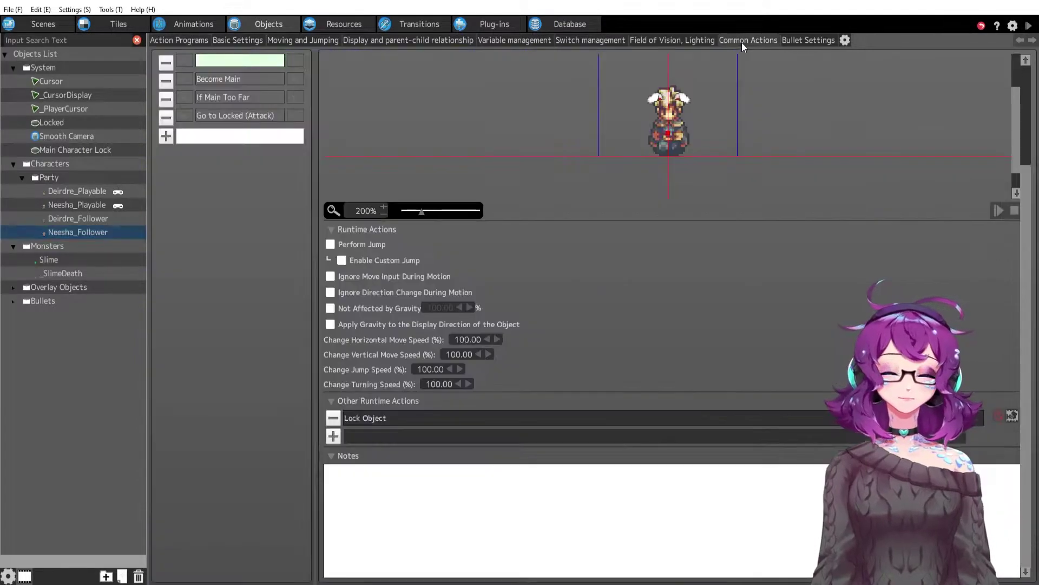
{"action": "left_click", "coordinate": [222, 79]}
{"action": "left_click", "coordinate": [184, 80]}
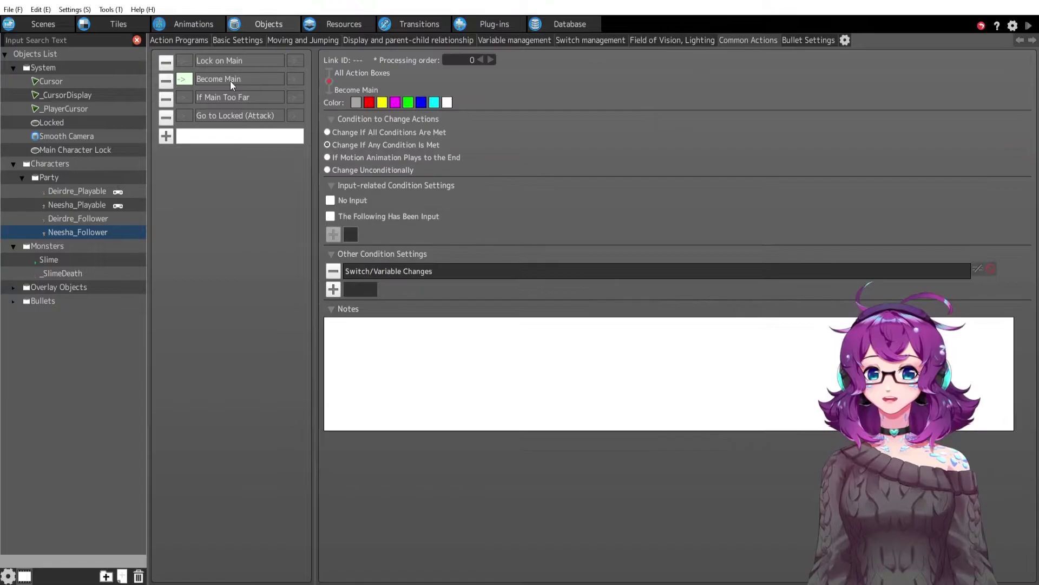
{"action": "double_click", "coordinate": [424, 275]}
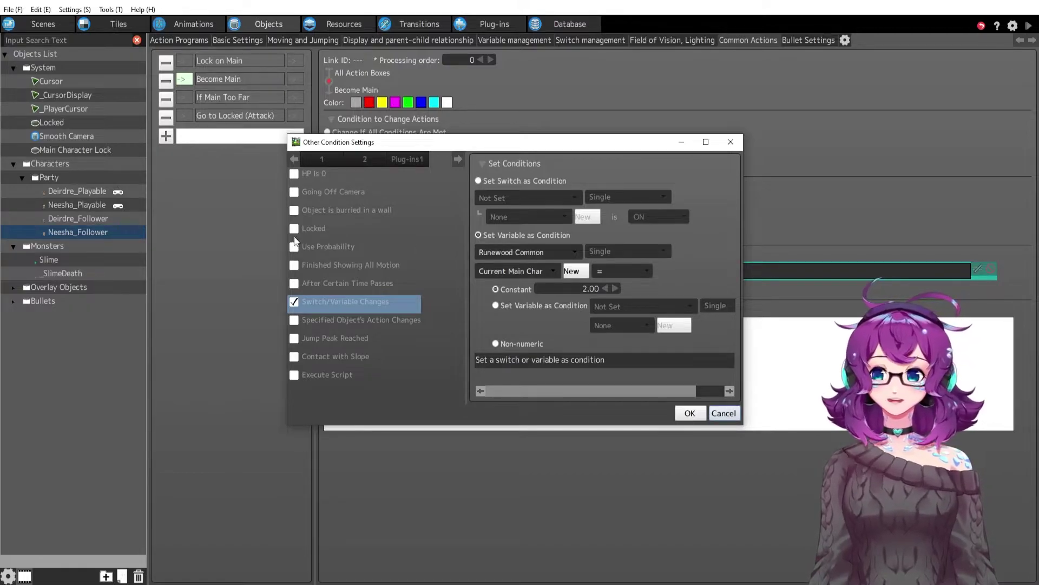
{"action": "left_click", "coordinate": [518, 274]}
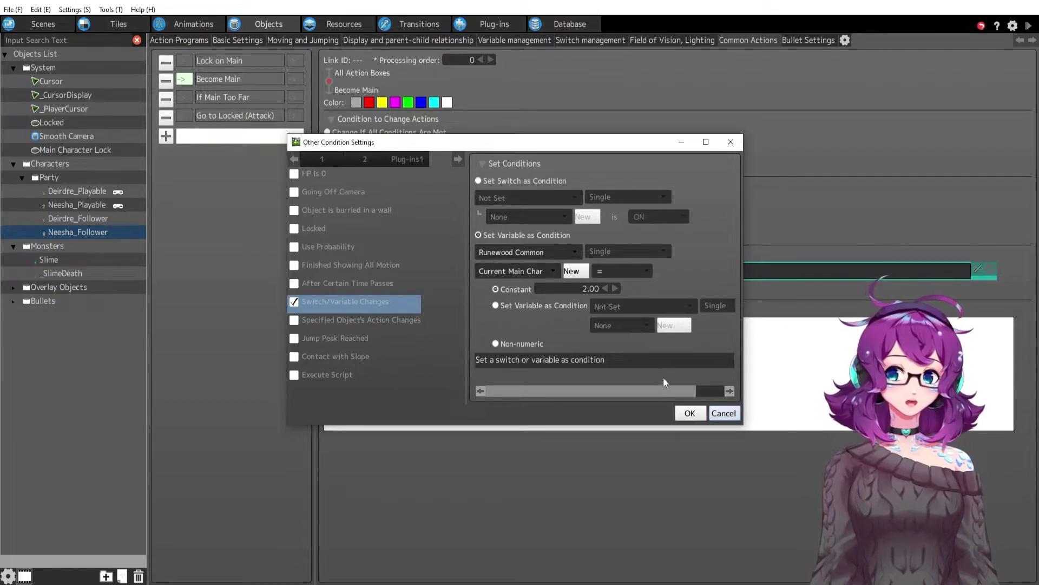
{"action": "left_click", "coordinate": [688, 412]}
{"action": "left_click", "coordinate": [224, 80]}
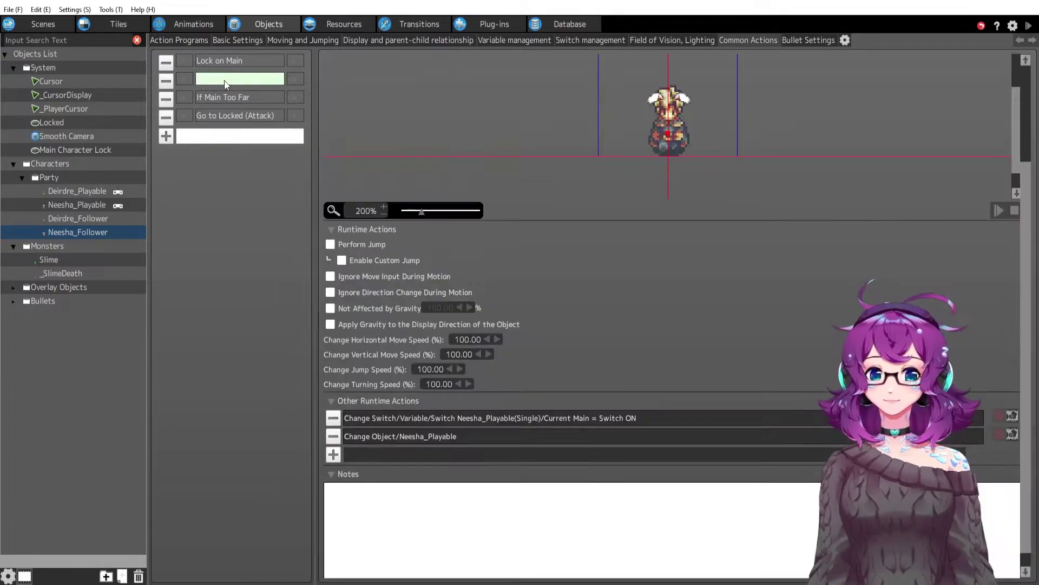
{"action": "double_click", "coordinate": [632, 417]}
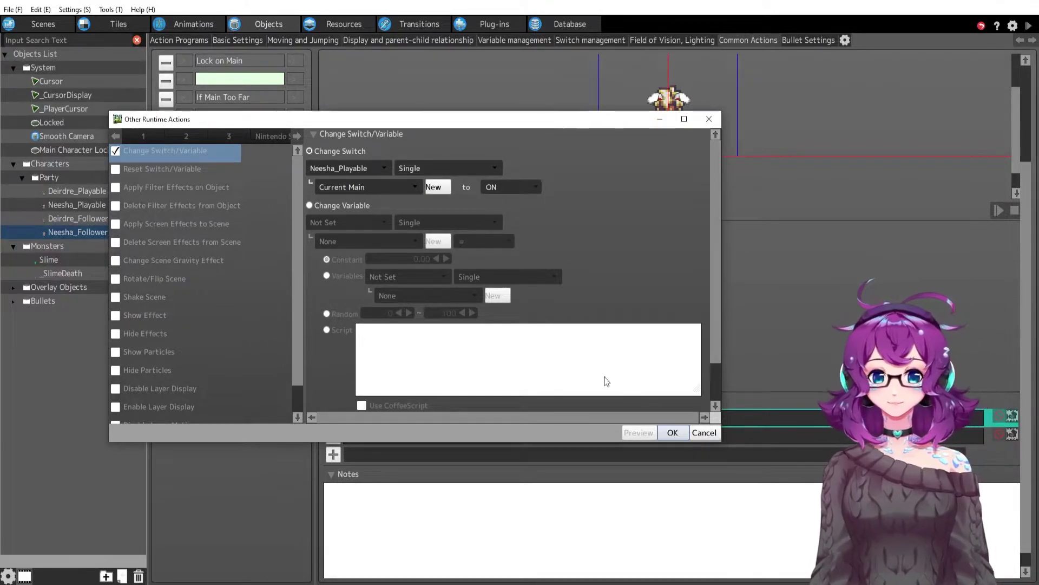
{"action": "left_click", "coordinate": [672, 432]}
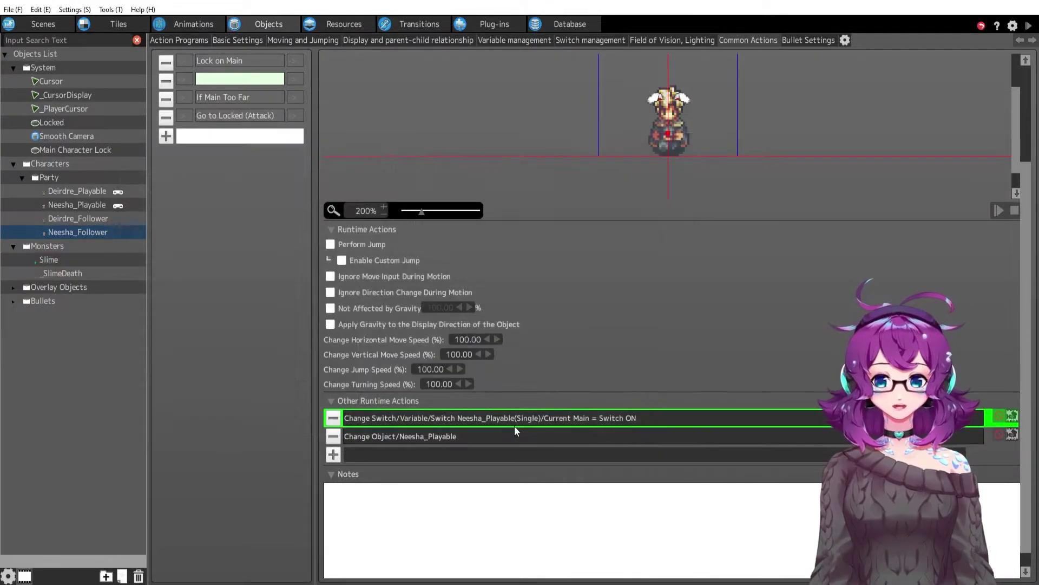
{"action": "double_click", "coordinate": [442, 437]}
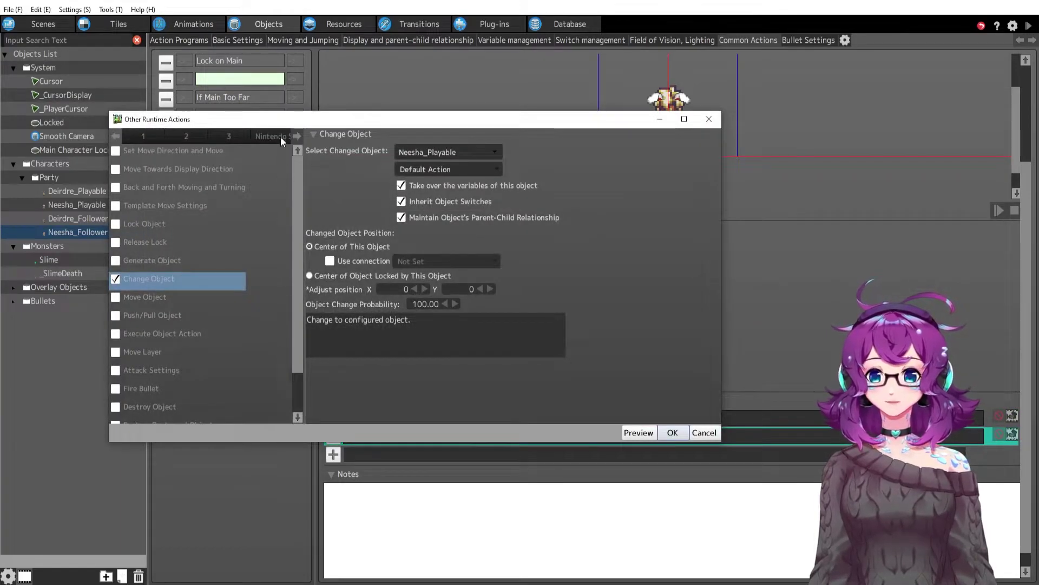
{"action": "left_click_drag", "start_coordinate": [281, 119], "coordinate": [461, 147]}
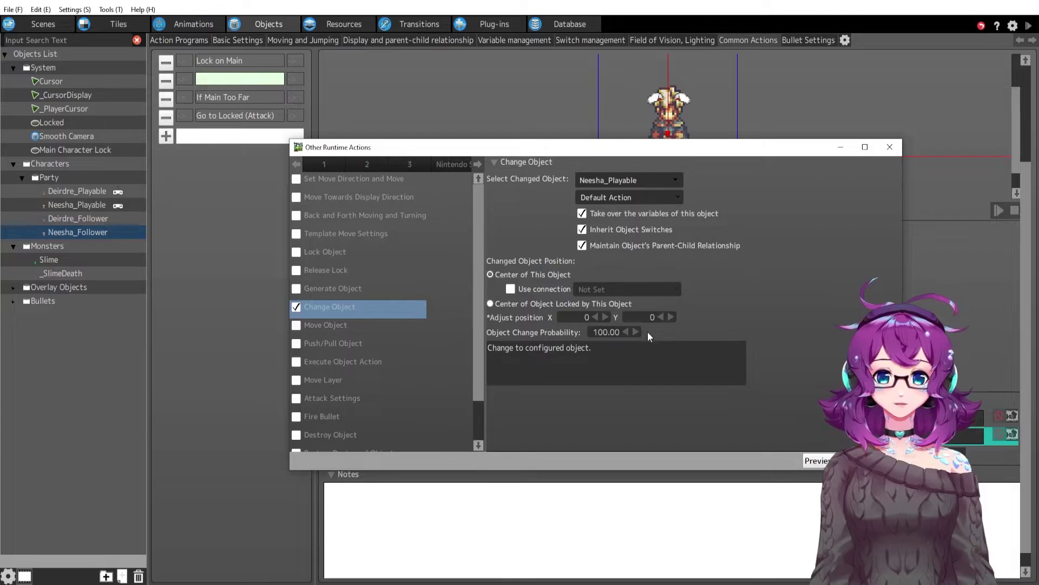
{"action": "left_click", "coordinate": [645, 318]}
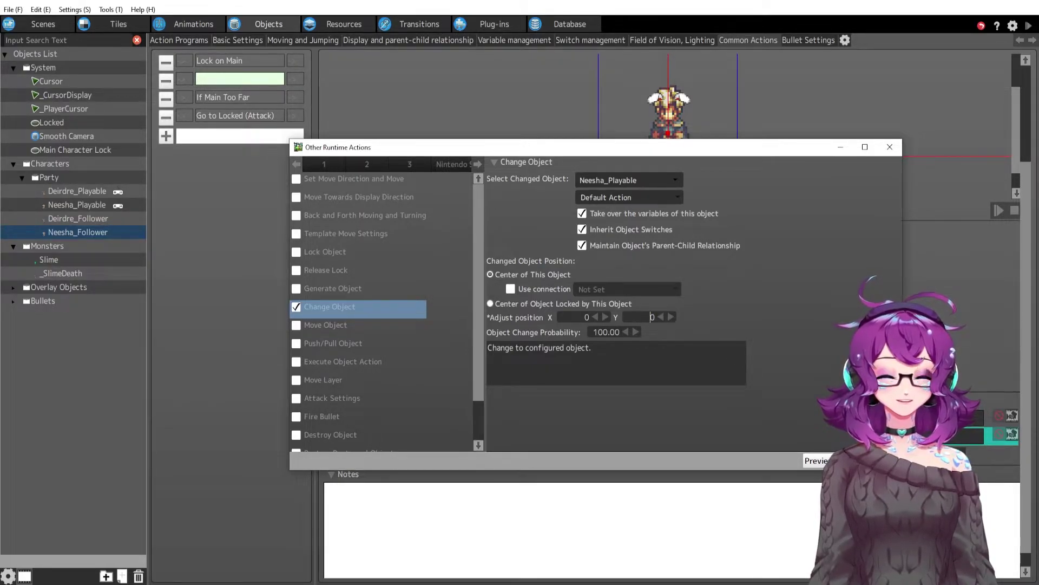
{"action": "left_click", "coordinate": [856, 461]}
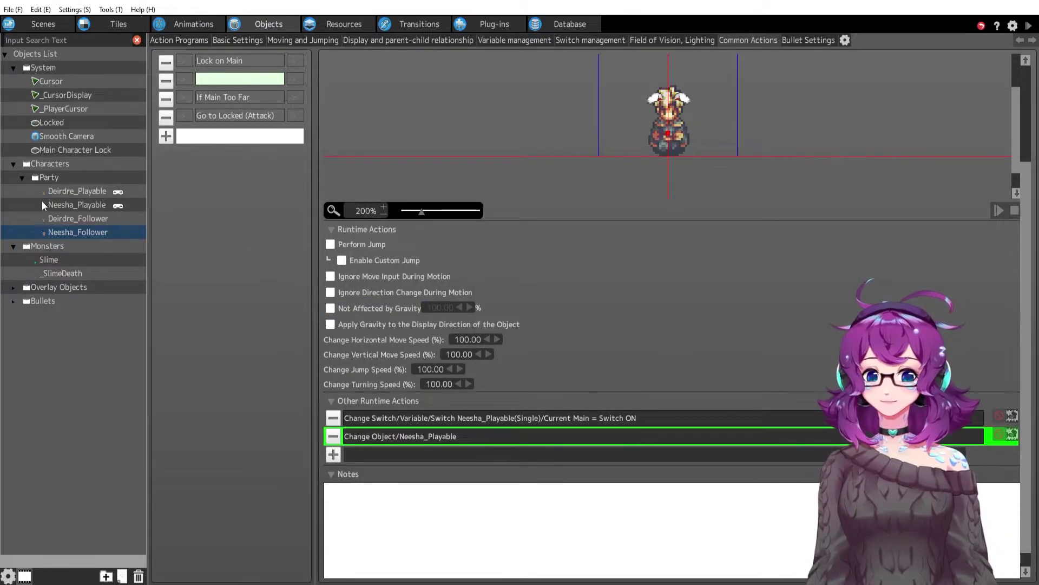
Review Generate Lock if Main's link conditions: Current Main Char equals 2 and Main Lock Loop off
{"action": "left_click", "coordinate": [59, 205]}
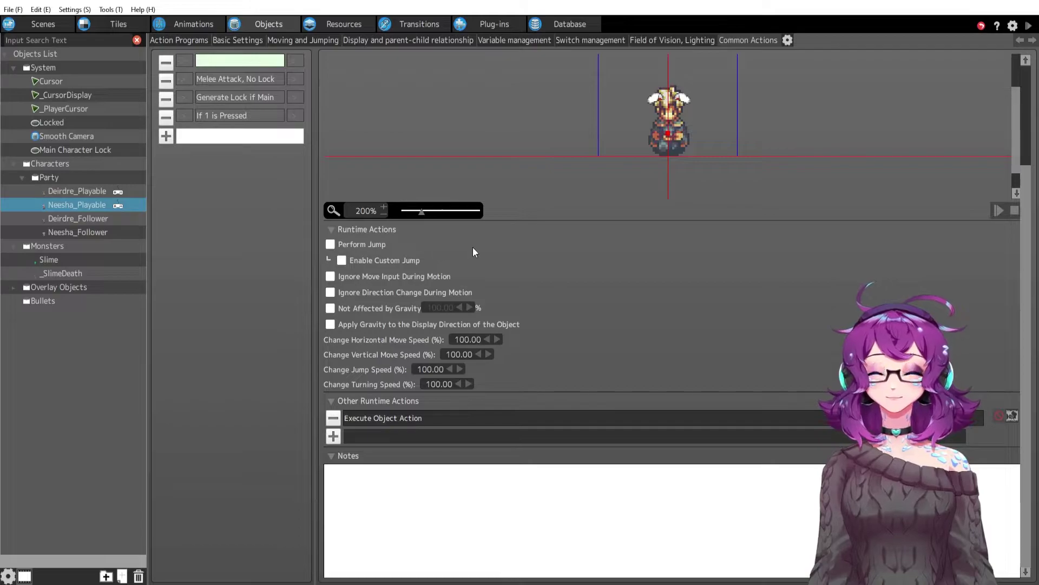
{"action": "left_click", "coordinate": [231, 96]}
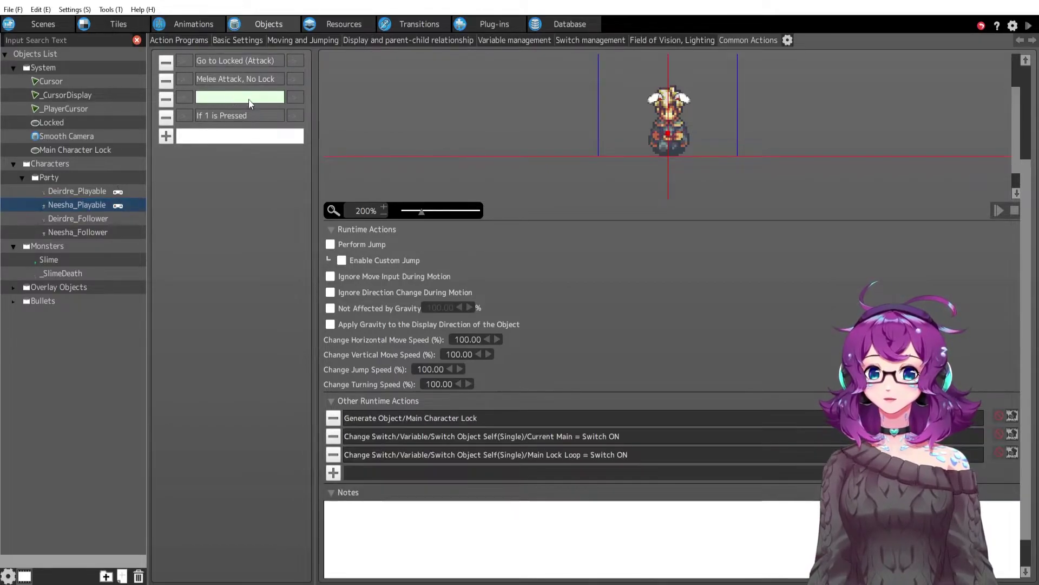
{"action": "left_click", "coordinate": [185, 98]}
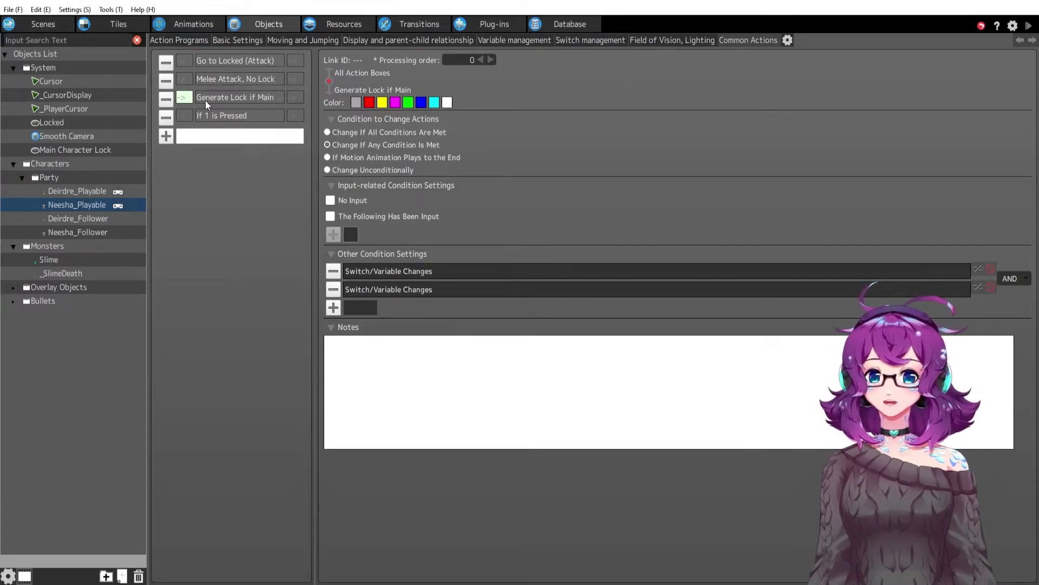
{"action": "double_click", "coordinate": [401, 270]}
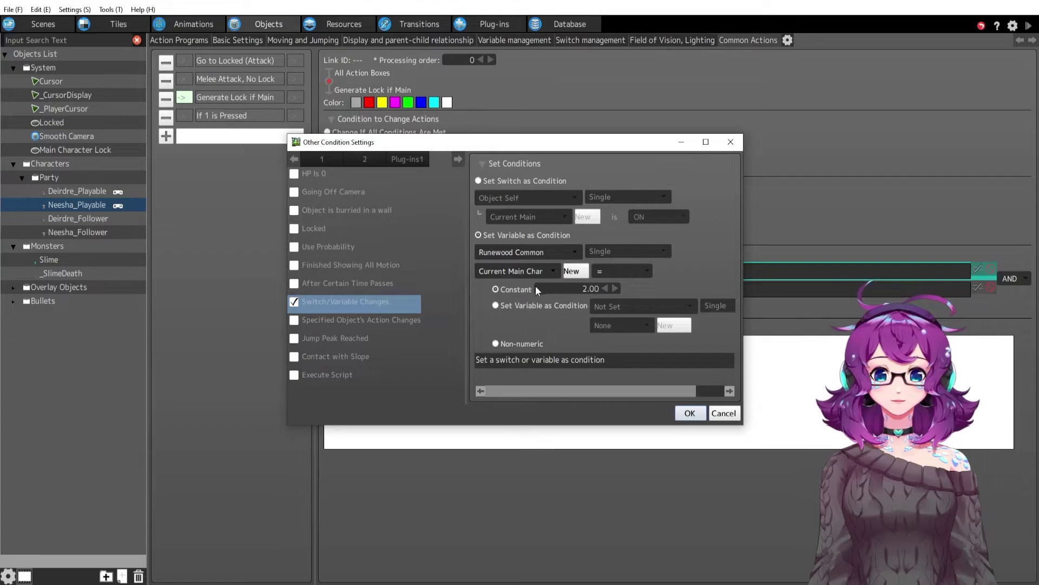
{"action": "left_click", "coordinate": [690, 413]}
{"action": "double_click", "coordinate": [411, 292]}
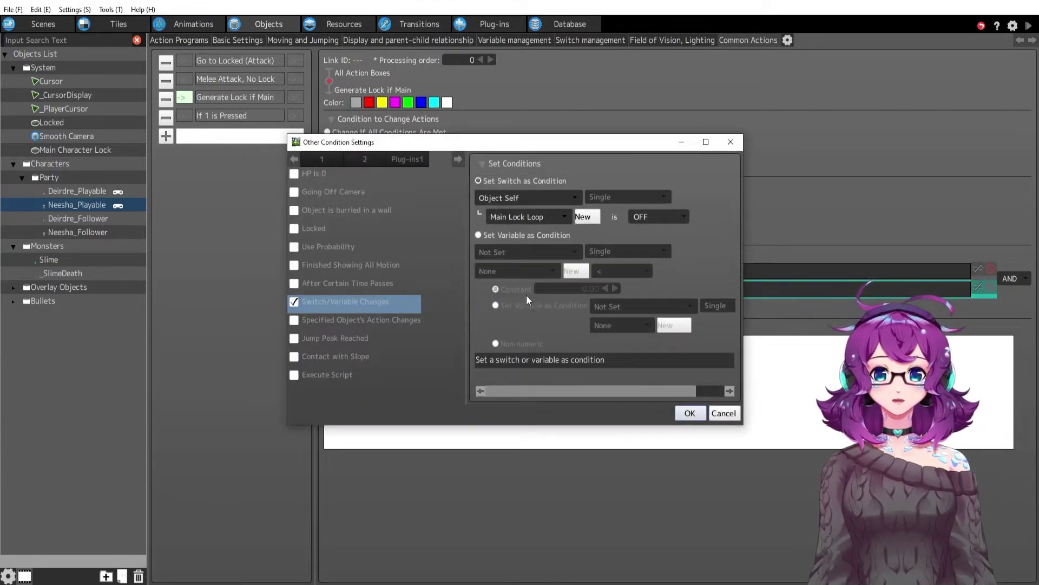
{"action": "left_click", "coordinate": [690, 413]}
Review its runtime actions: generate Main Character Lock and switch Current Main and Main Lock Loop ON
{"action": "left_click", "coordinate": [238, 98]}
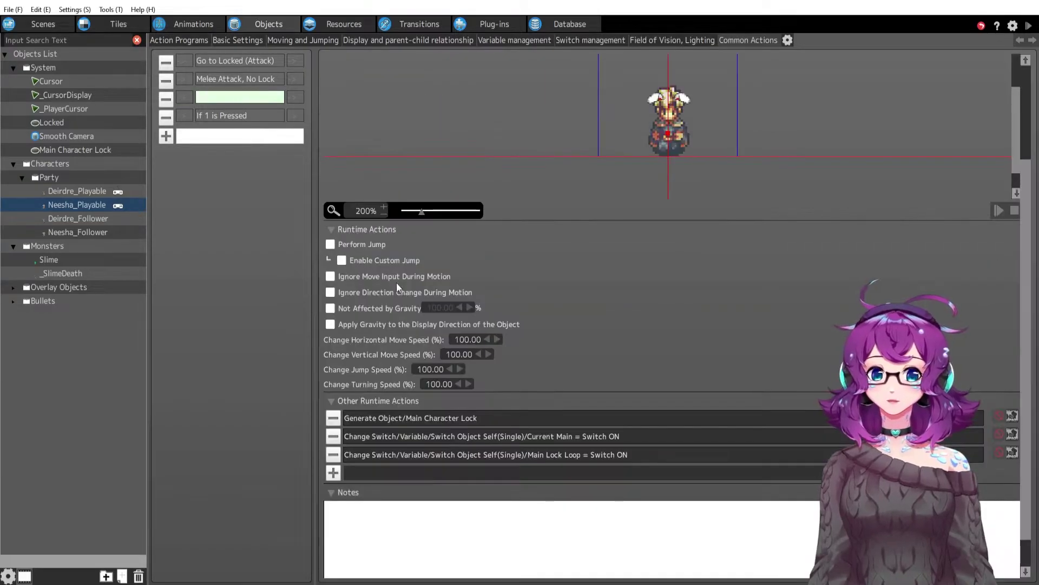
{"action": "double_click", "coordinate": [449, 415]}
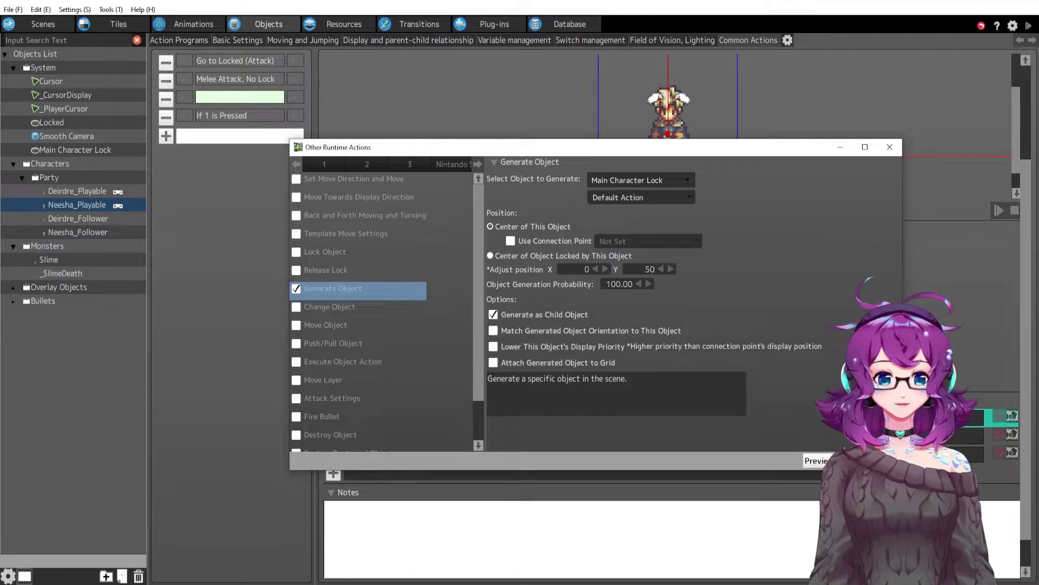
{"action": "left_click", "coordinate": [881, 460]}
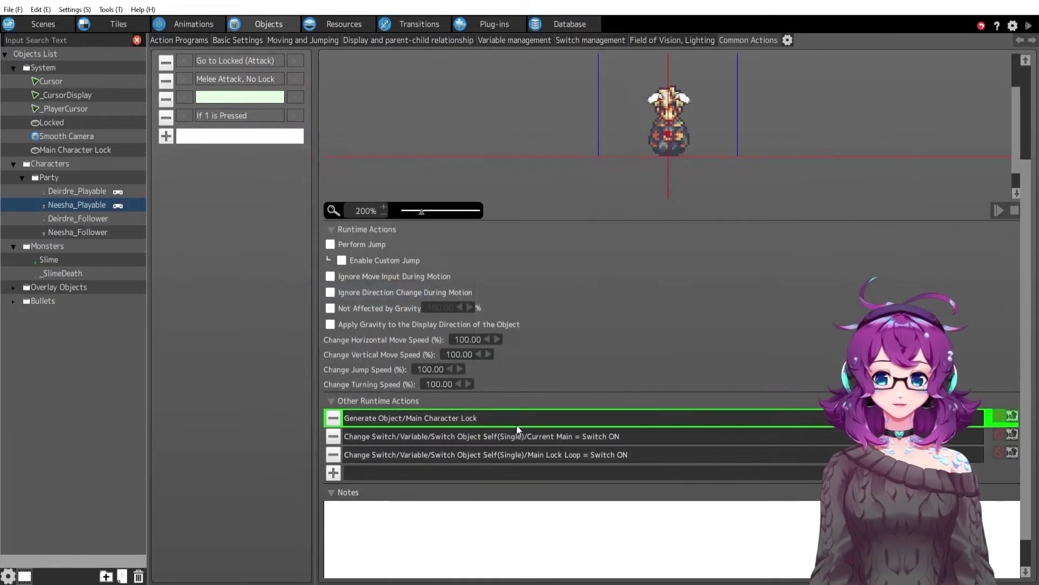
{"action": "double_click", "coordinate": [532, 437]}
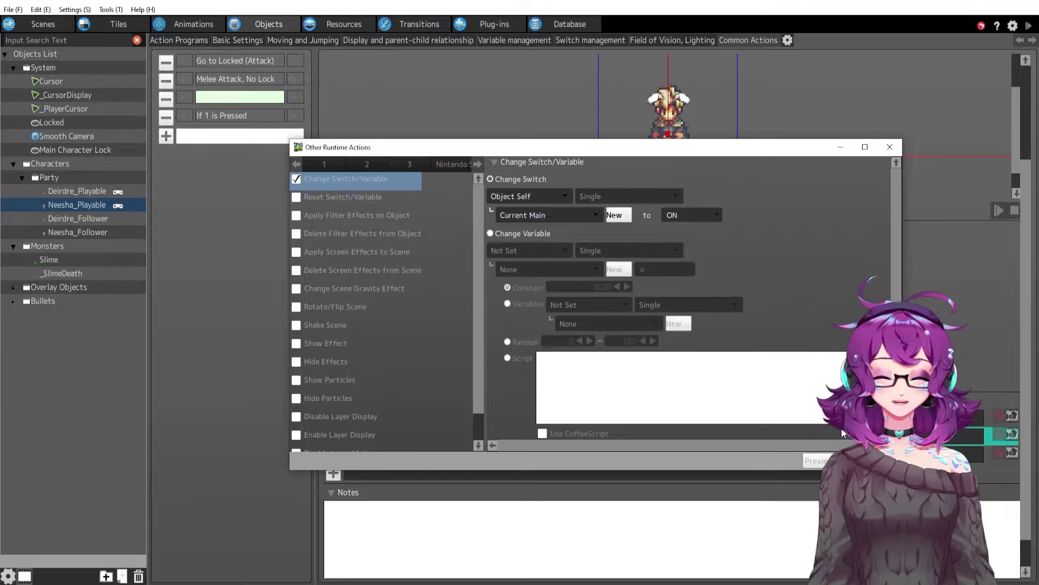
{"action": "left_click", "coordinate": [856, 461]}
{"action": "double_click", "coordinate": [506, 455]}
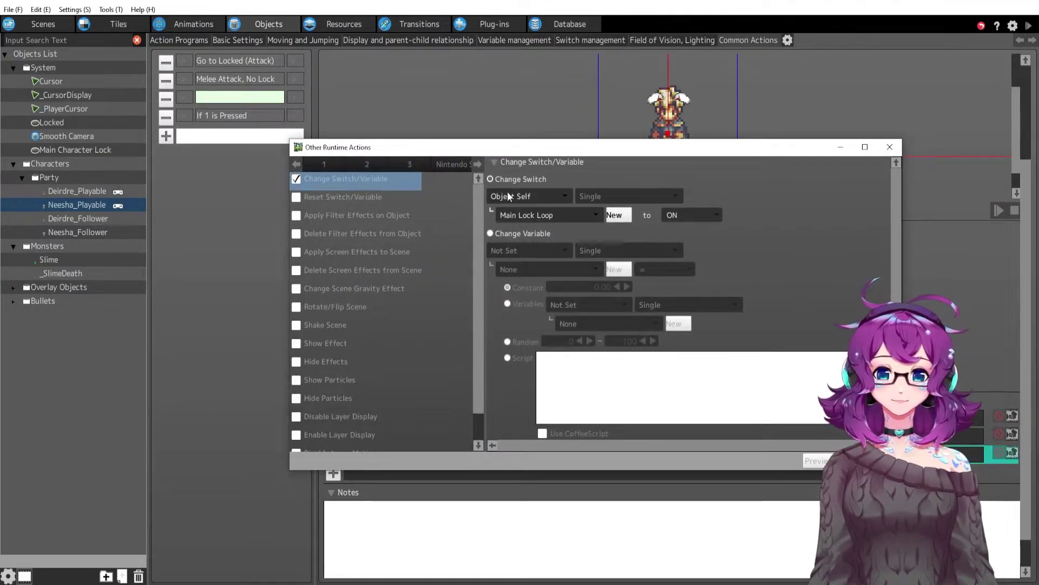
{"action": "left_click", "coordinate": [856, 460]}
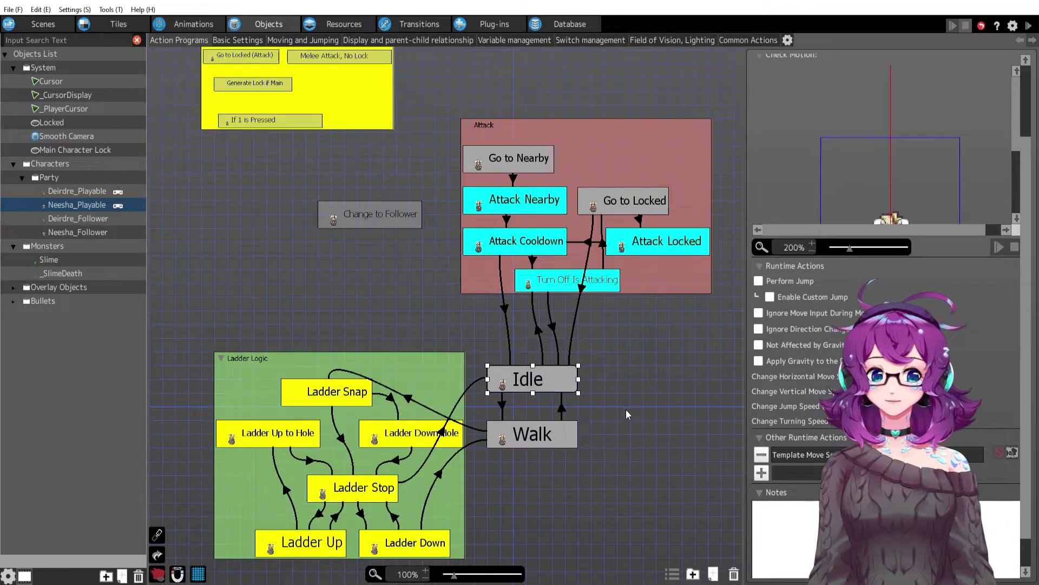
Compare the Deirdre_Playable, Neesha_Playable and Neesha_Follower programs, then list Neesha_Playable's common actions
{"action": "left_click", "coordinate": [640, 428]}
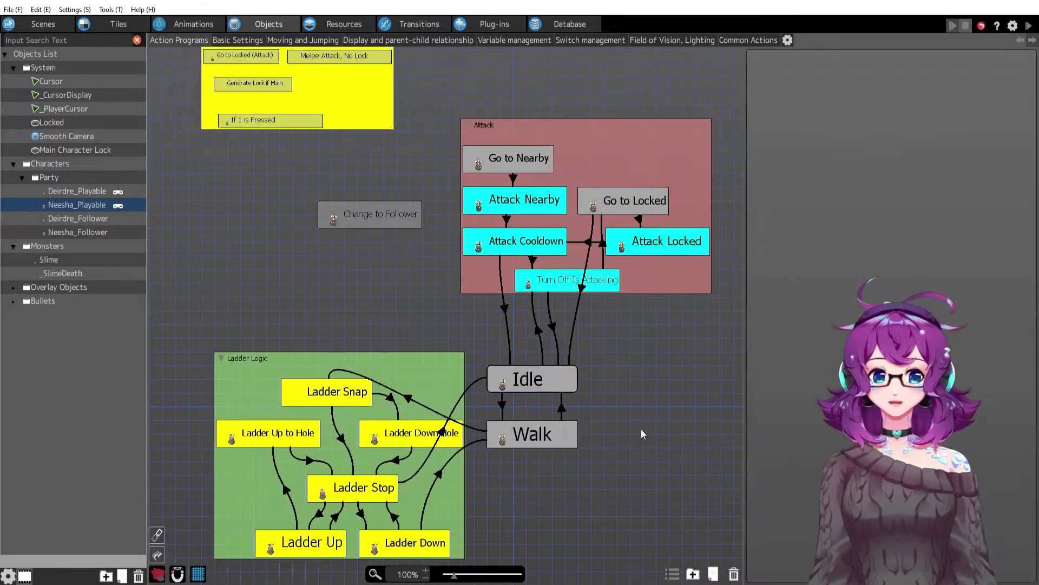
{"action": "middle_click_drag", "start_coordinate": [622, 478], "coordinate": [582, 495]}
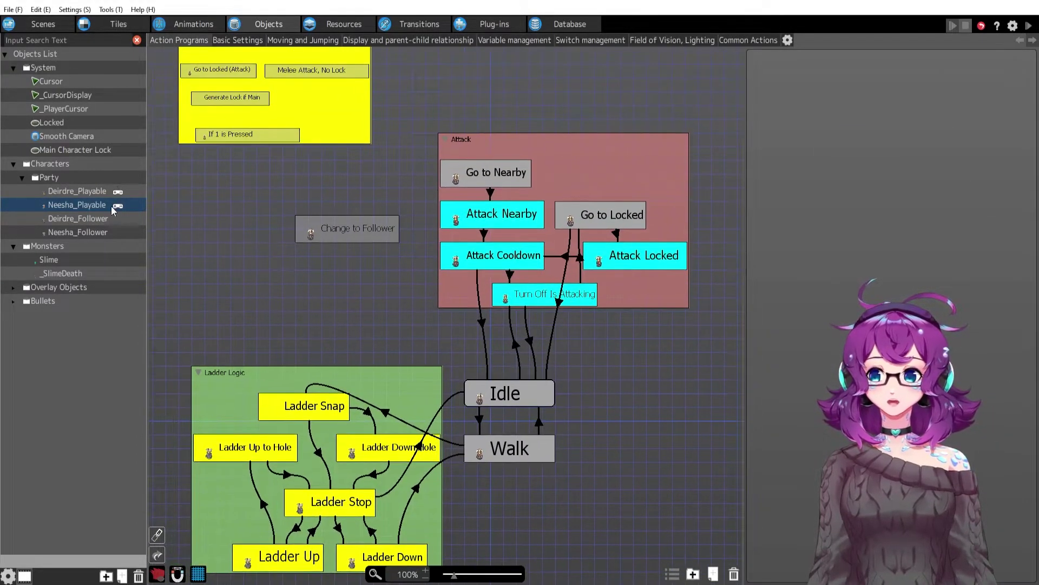
{"action": "left_click", "coordinate": [87, 194]}
{"action": "left_click", "coordinate": [87, 205]}
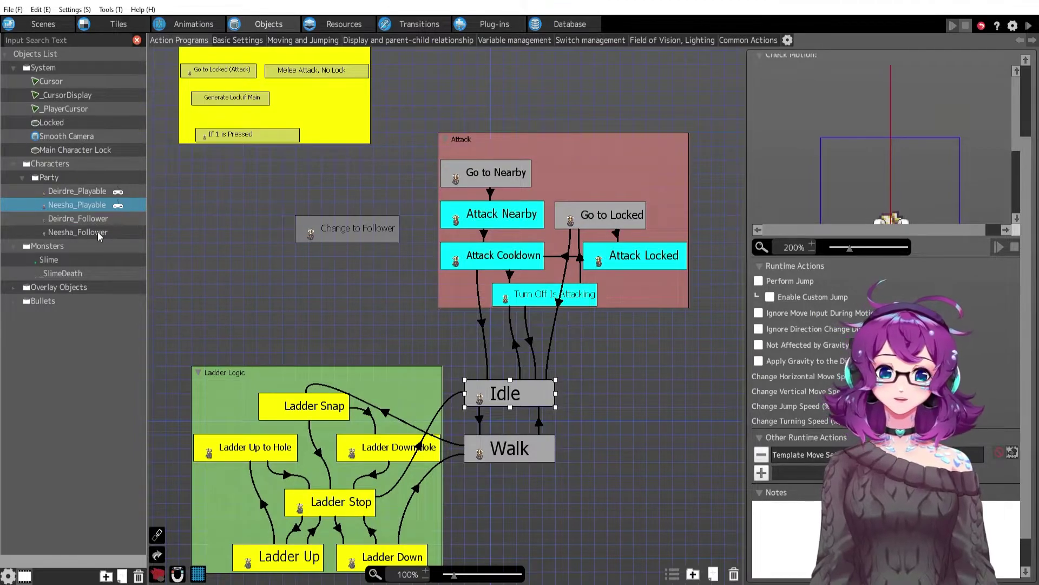
{"action": "left_click", "coordinate": [79, 233]}
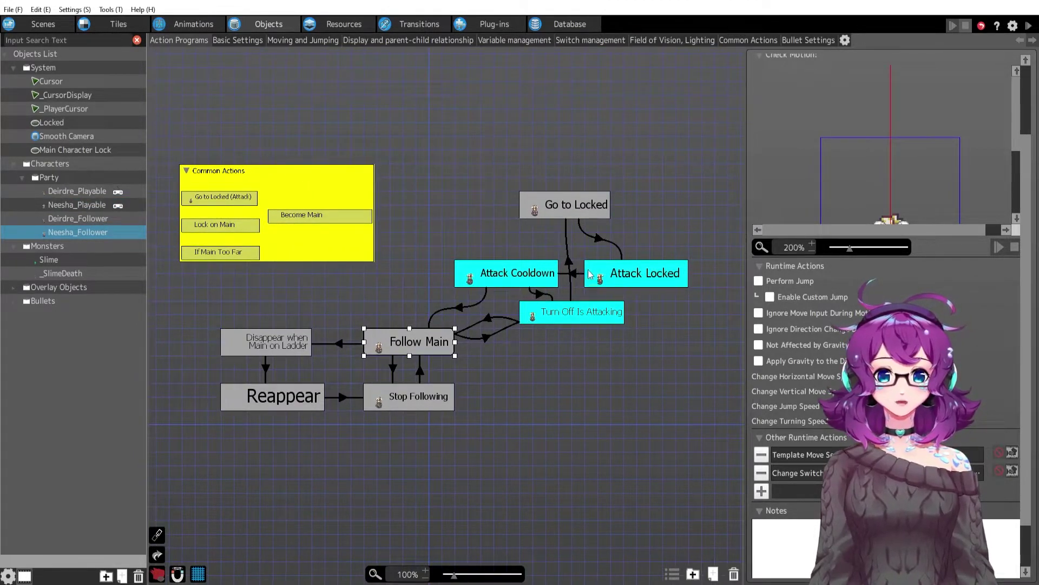
{"action": "left_click", "coordinate": [53, 204]}
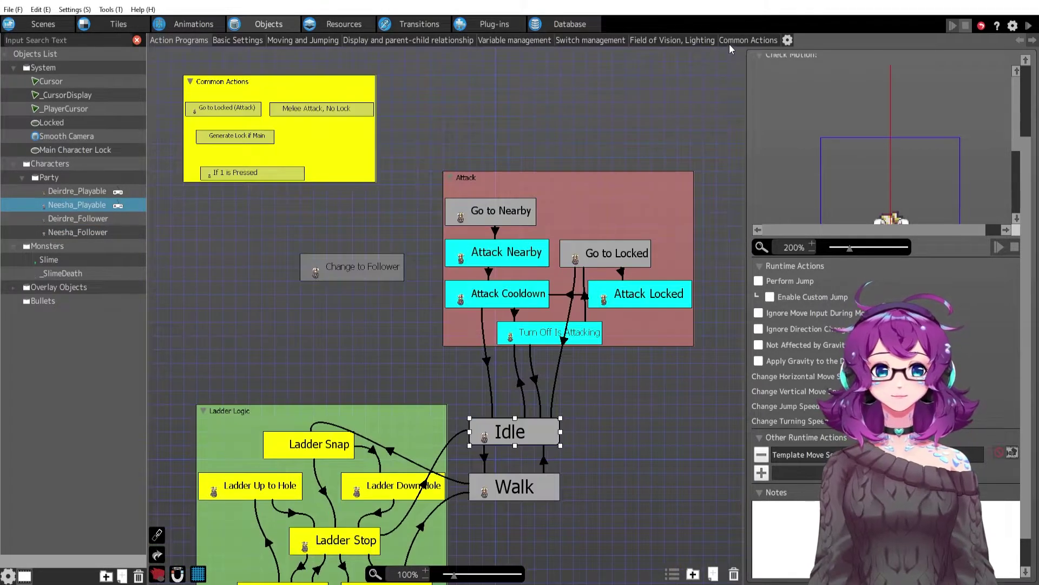
{"action": "left_click", "coordinate": [730, 42]}
Inspect If 1 is Pressed's link conditions and its Current Main Char variable change
{"action": "left_click", "coordinate": [208, 119]}
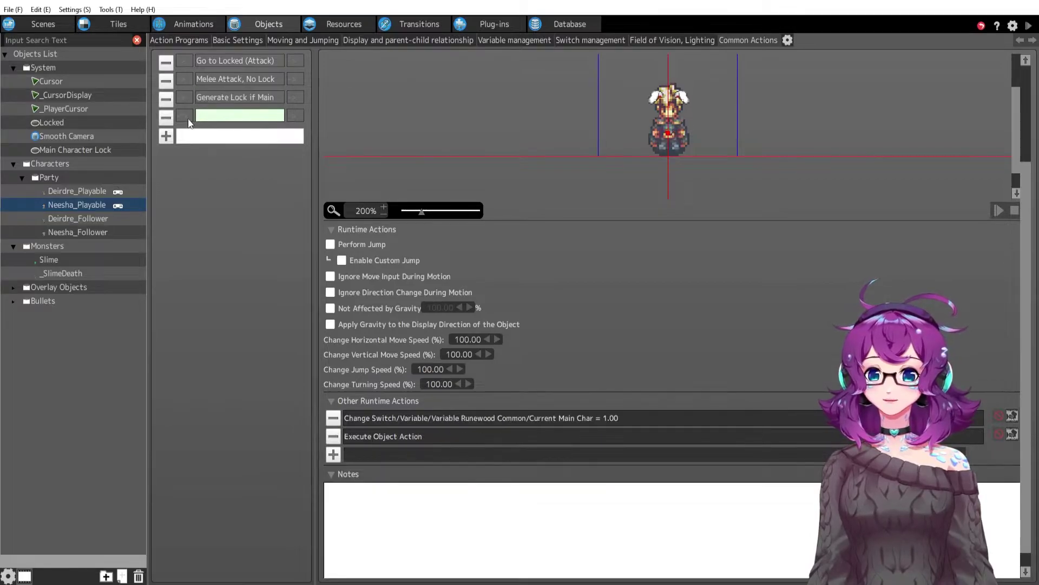
{"action": "left_click", "coordinate": [186, 116]}
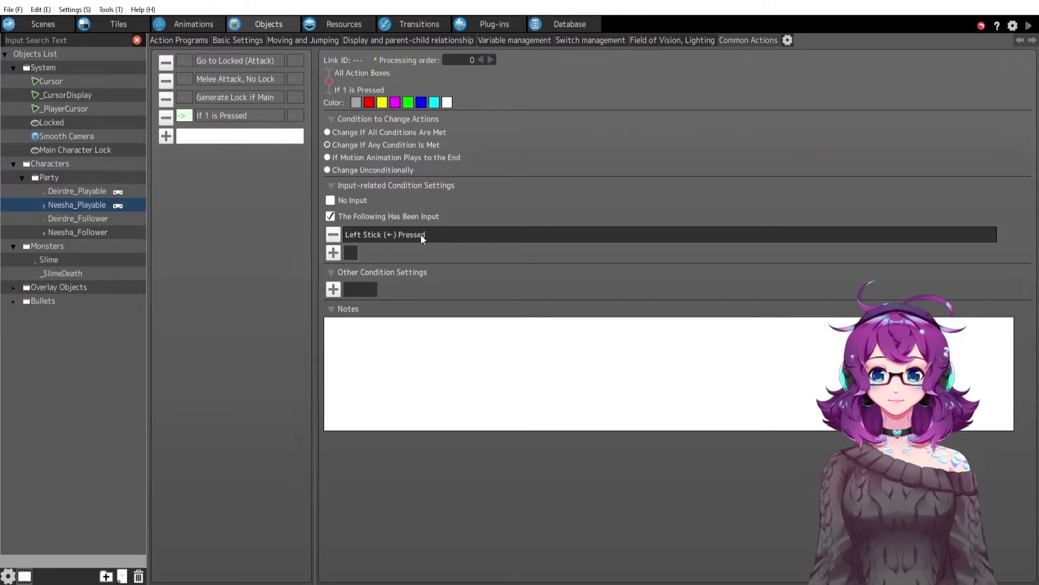
{"action": "left_click", "coordinate": [224, 117]}
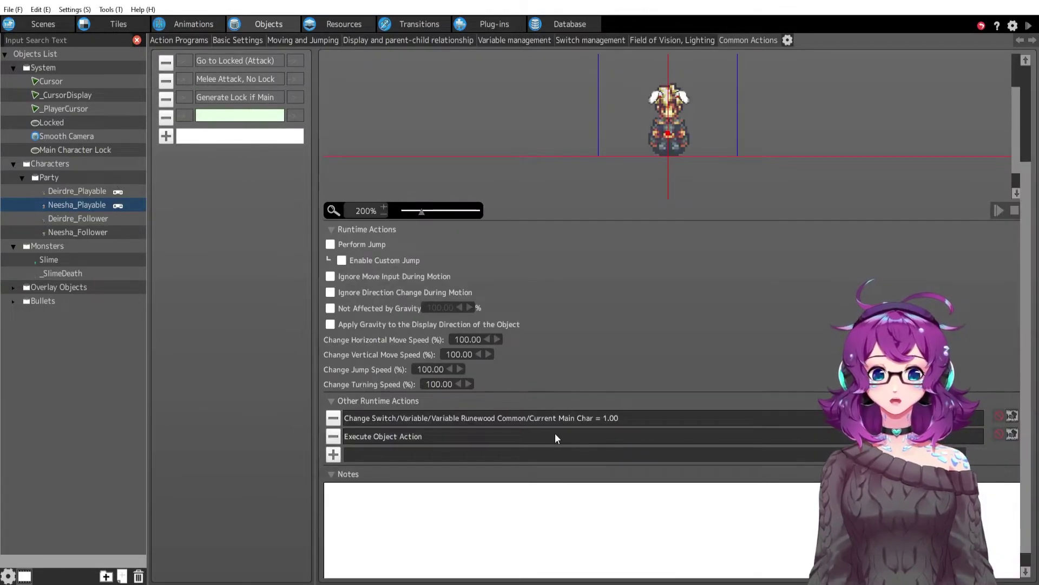
{"action": "double_click", "coordinate": [487, 418]}
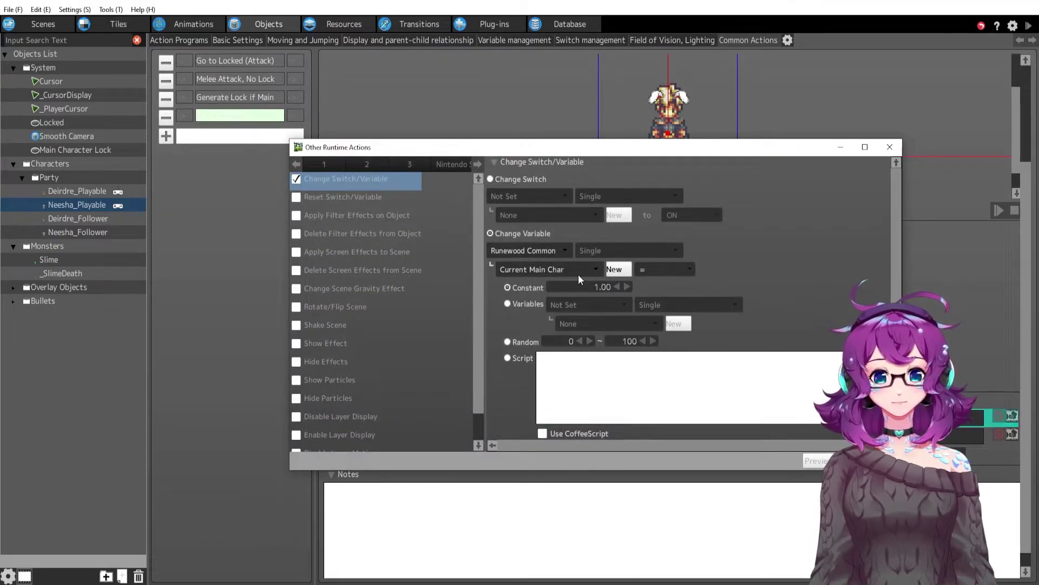
{"action": "left_click", "coordinate": [854, 461]}
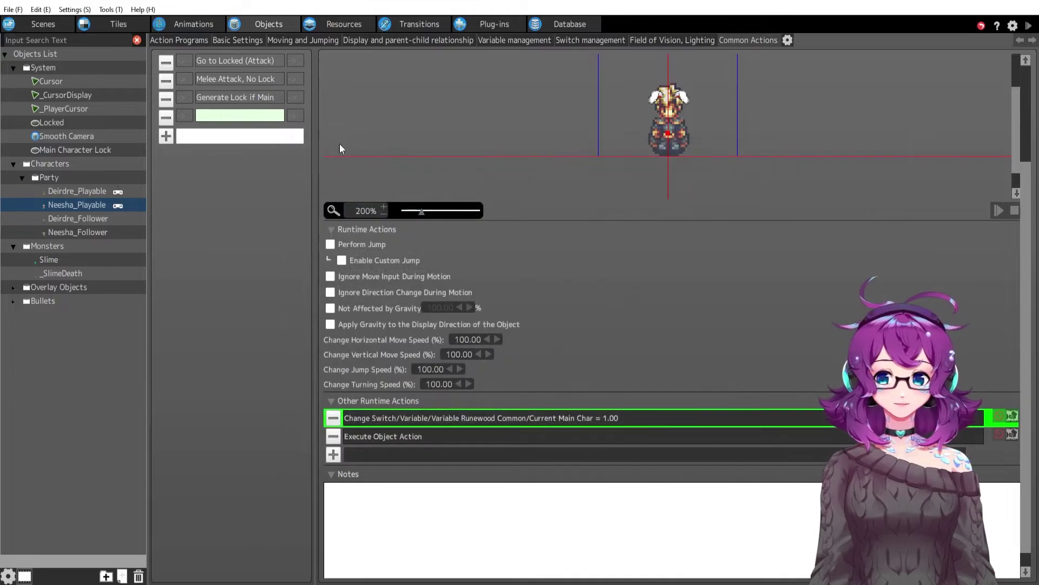
Review Change to Follower's actions: Current Main off, destroy Main Character Lock, Main Lock Loop off
{"action": "left_click", "coordinate": [170, 39]}
{"action": "left_click", "coordinate": [352, 268]}
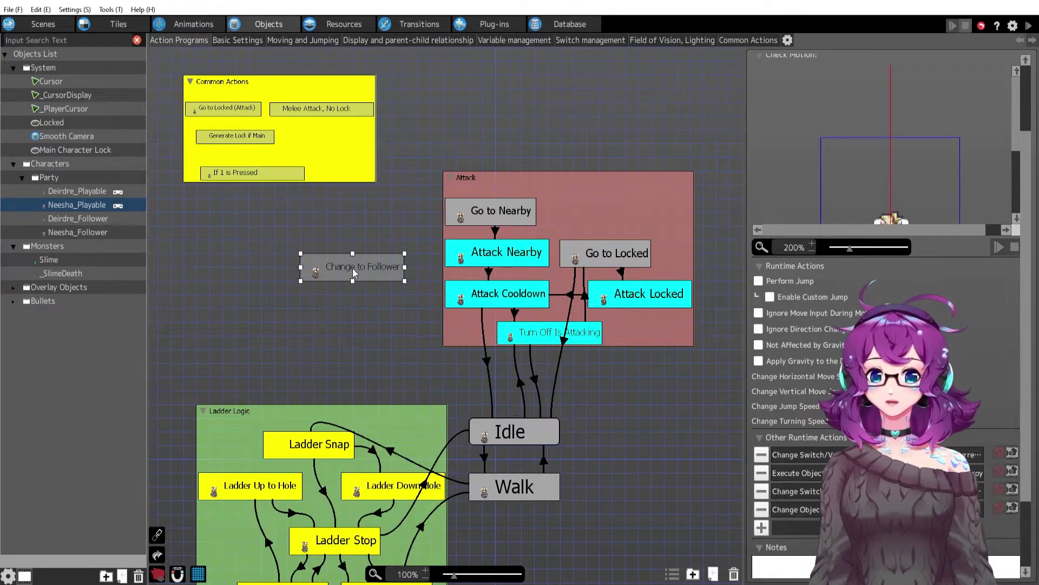
{"action": "double_click", "coordinate": [877, 455]}
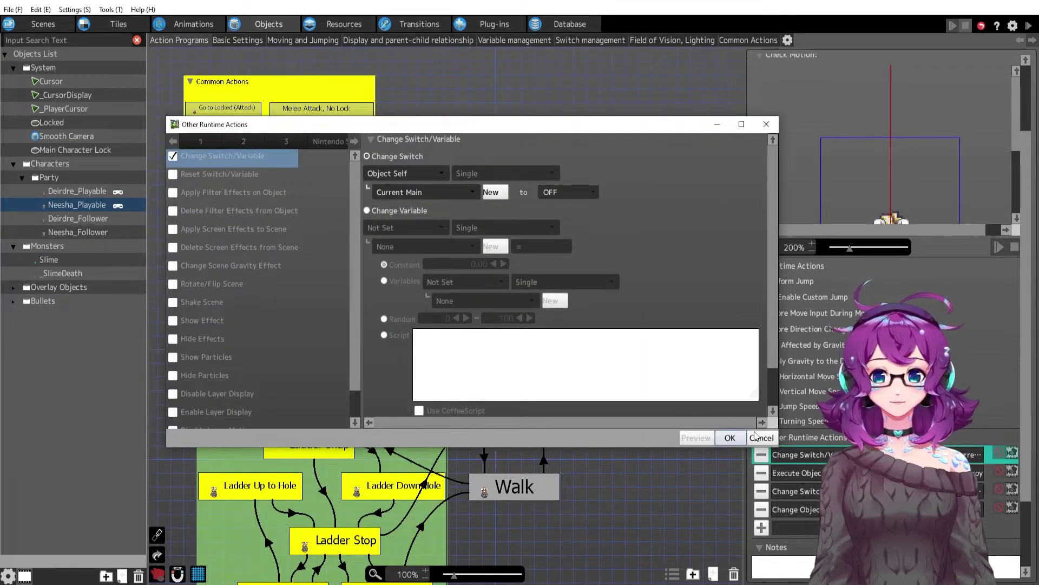
{"action": "left_click", "coordinate": [761, 438]}
{"action": "double_click", "coordinate": [795, 472]}
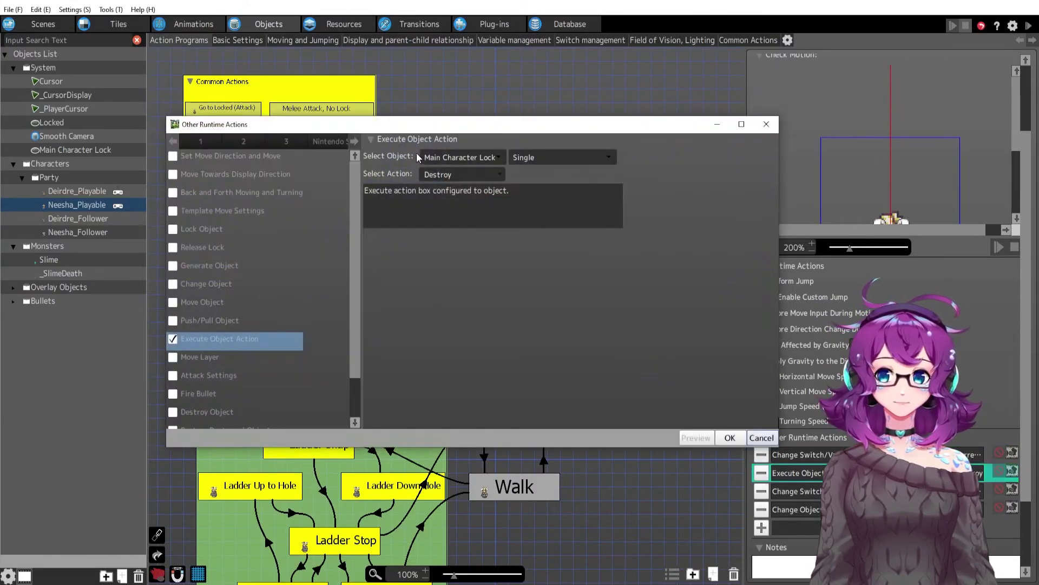
{"action": "left_click", "coordinate": [761, 438]}
{"action": "double_click", "coordinate": [796, 491]}
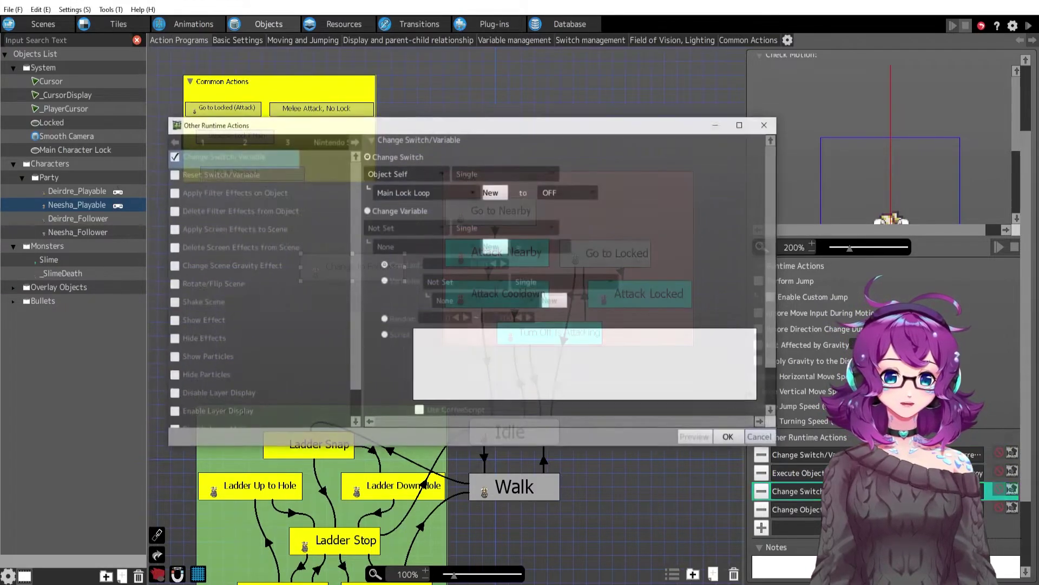
{"action": "left_click", "coordinate": [759, 436]}
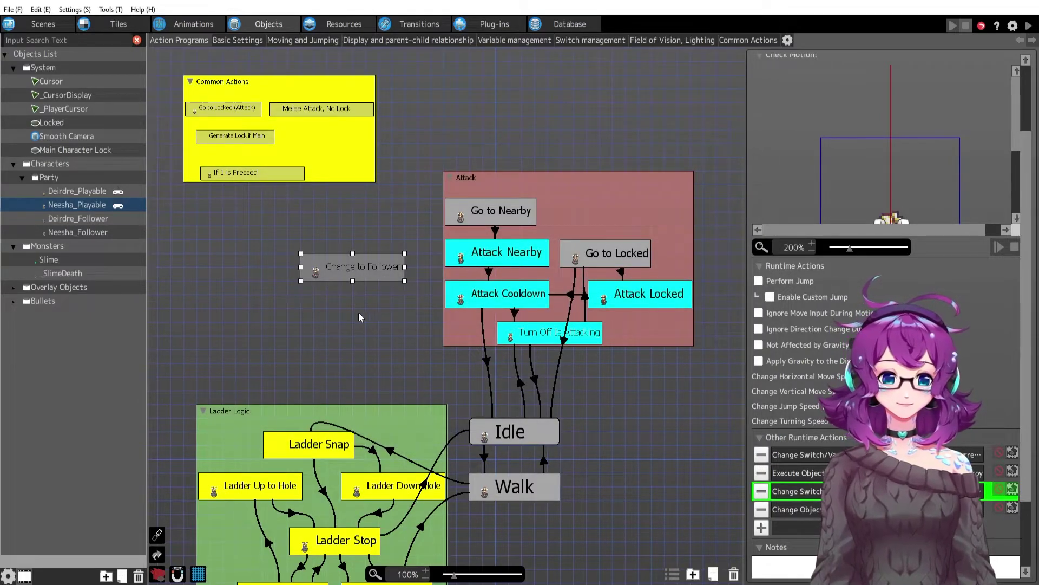
Inspect Deirdre_Follower's Become Main common action: its link condition and runtime actions
{"action": "left_click", "coordinate": [87, 231]}
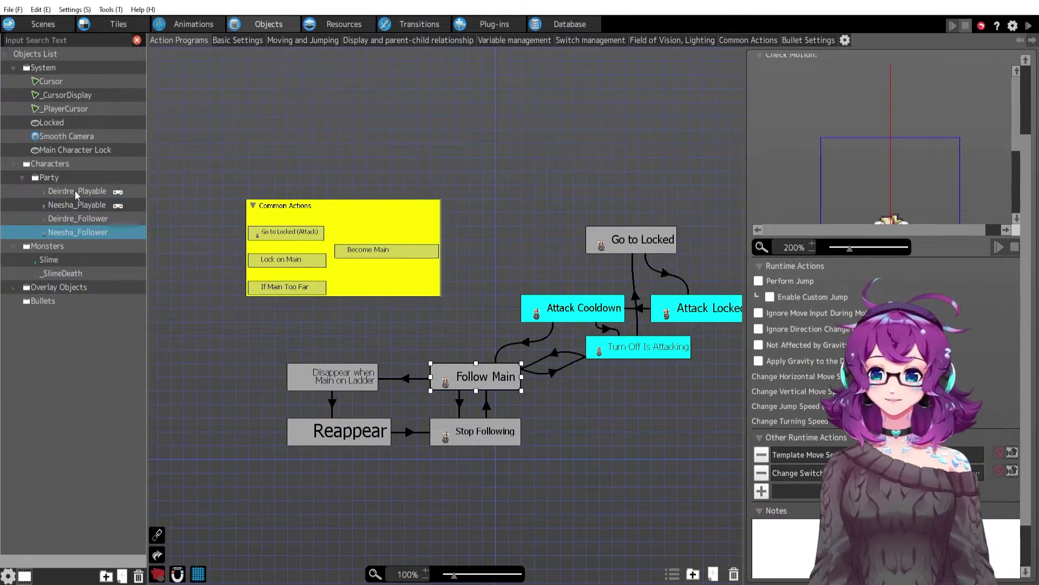
{"action": "left_click", "coordinate": [76, 218]}
{"action": "left_click", "coordinate": [746, 40]}
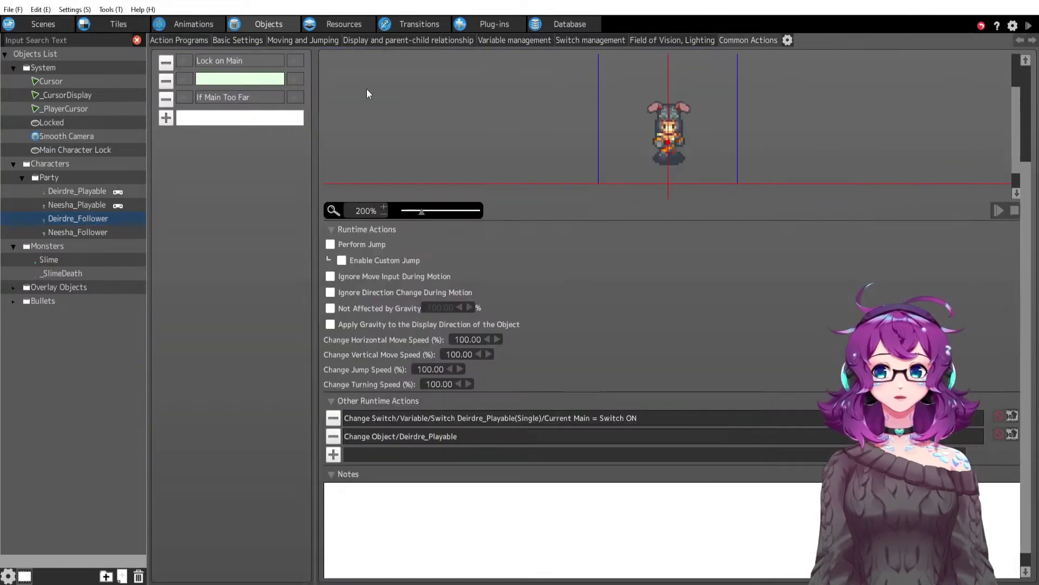
{"action": "left_click", "coordinate": [211, 65]}
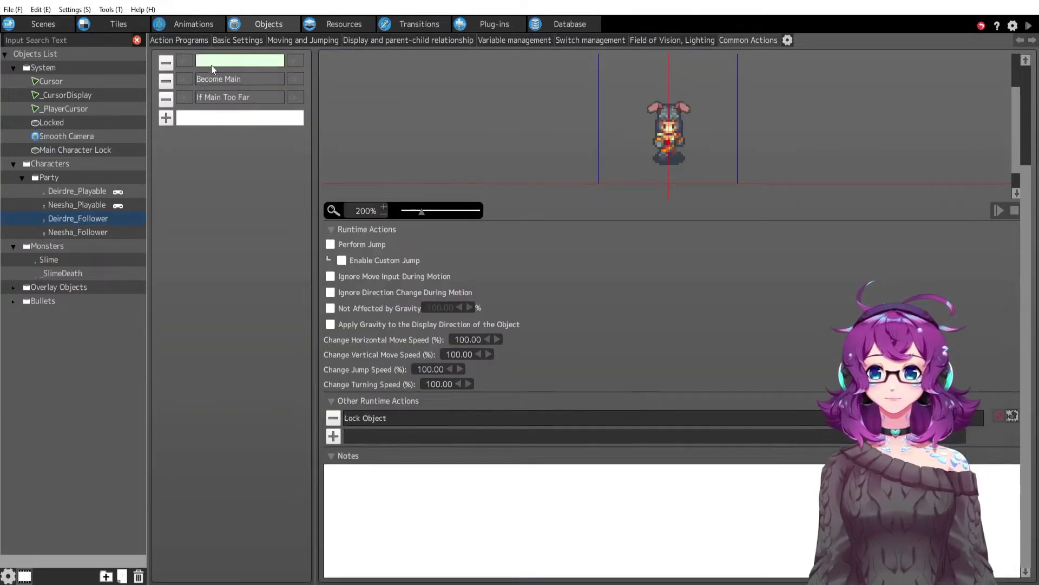
{"action": "left_click", "coordinate": [212, 83]}
{"action": "left_click", "coordinate": [184, 79]}
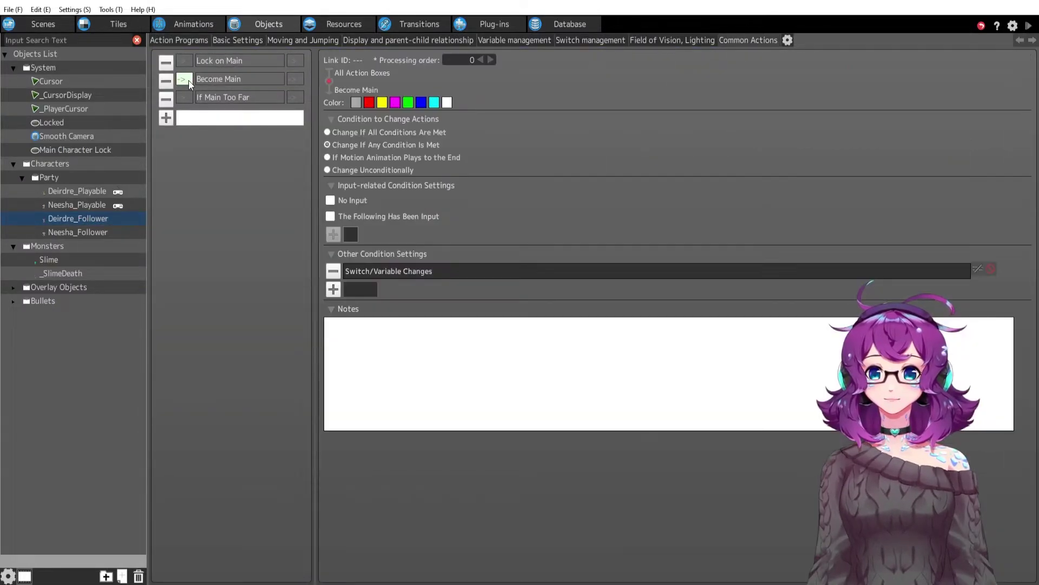
{"action": "double_click", "coordinate": [417, 269]}
{"action": "left_click", "coordinate": [724, 413]}
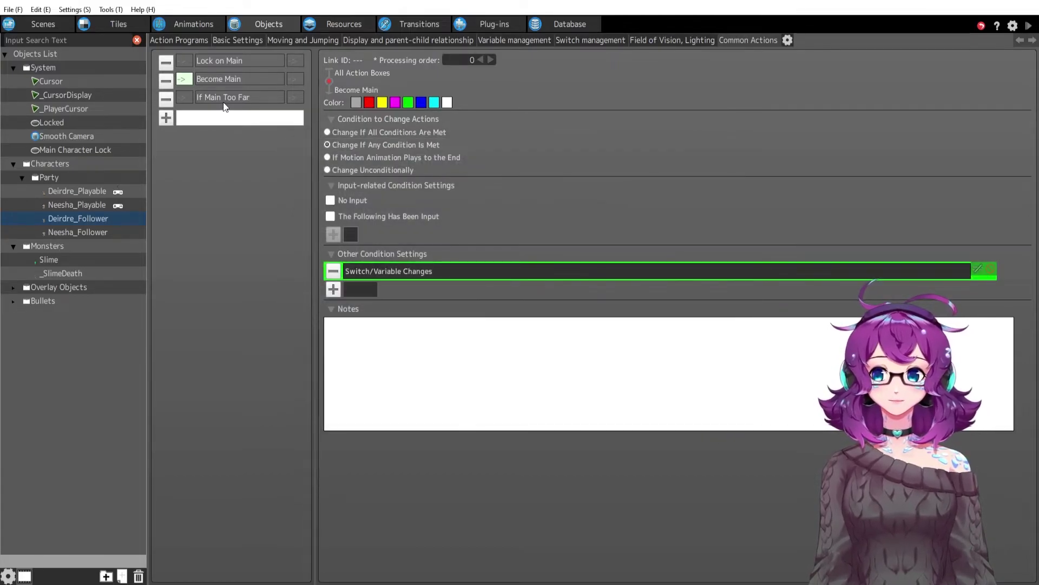
{"action": "left_click", "coordinate": [225, 79]}
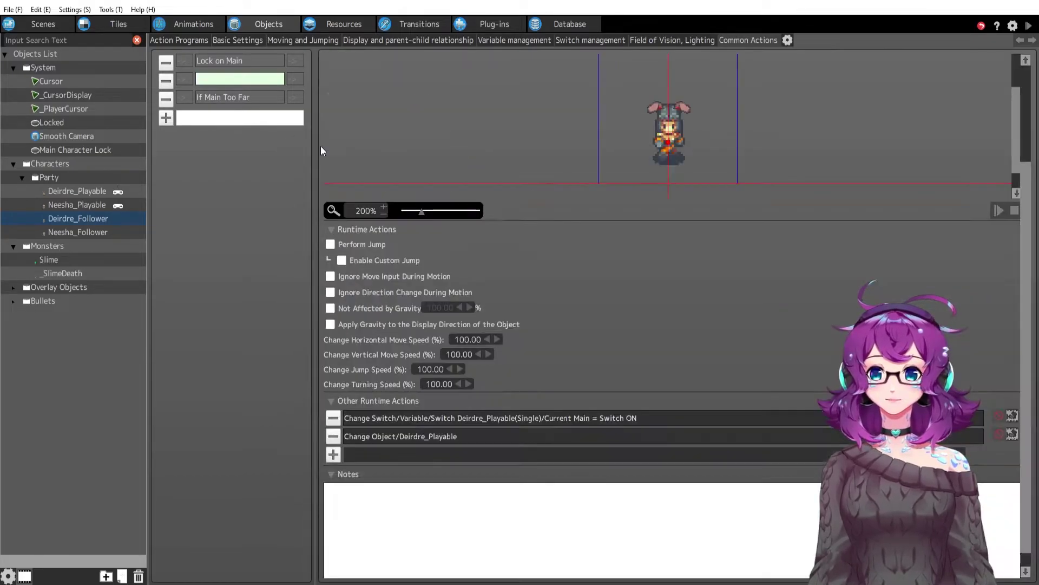
Recheck Become Main's link conditions, then switch to Neesha_Playable's common actions
{"action": "left_click", "coordinate": [179, 39]}
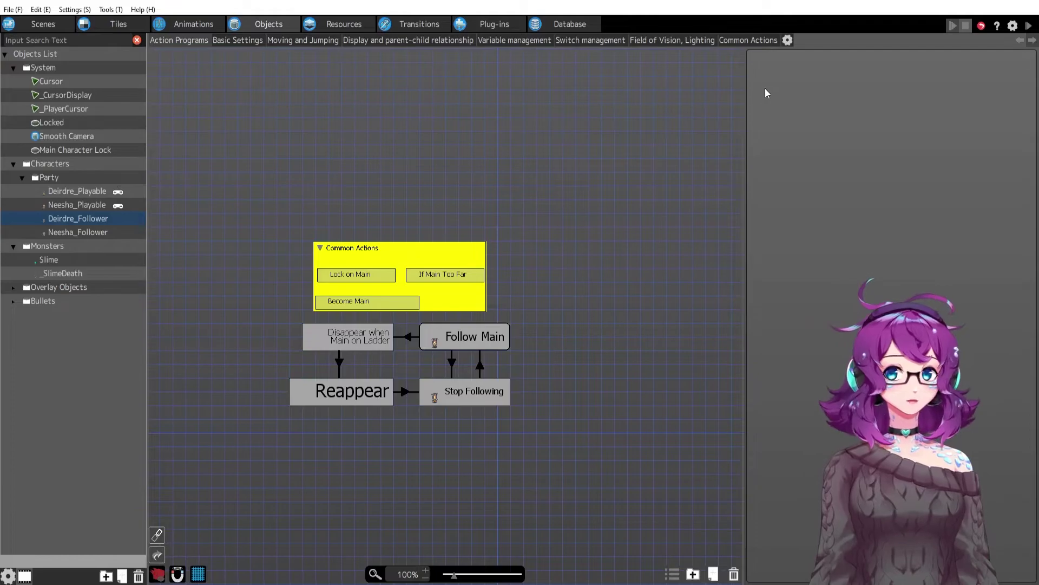
{"action": "left_click", "coordinate": [744, 42]}
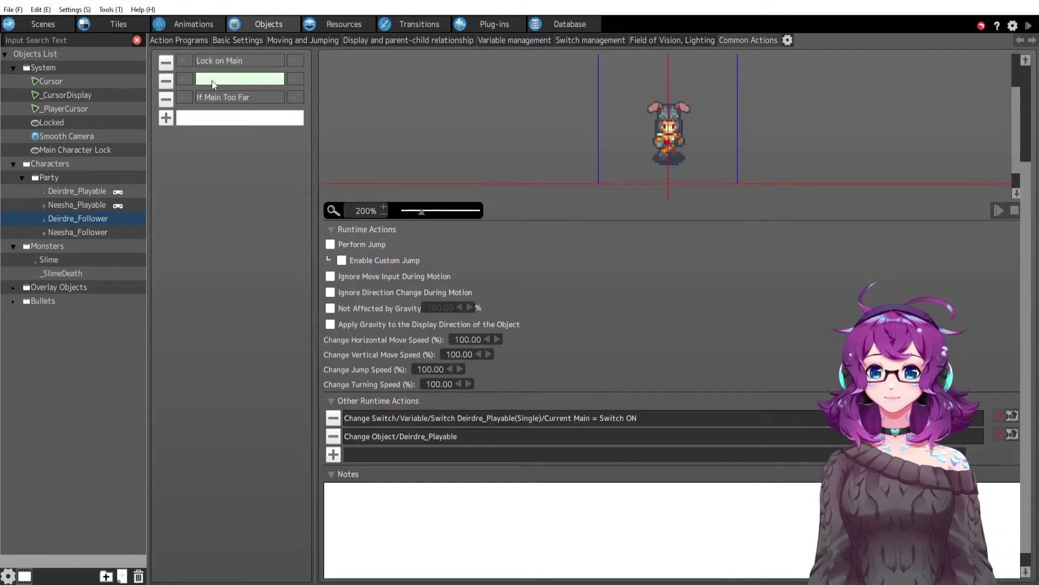
{"action": "left_click", "coordinate": [187, 82]}
{"action": "left_click", "coordinate": [81, 204]}
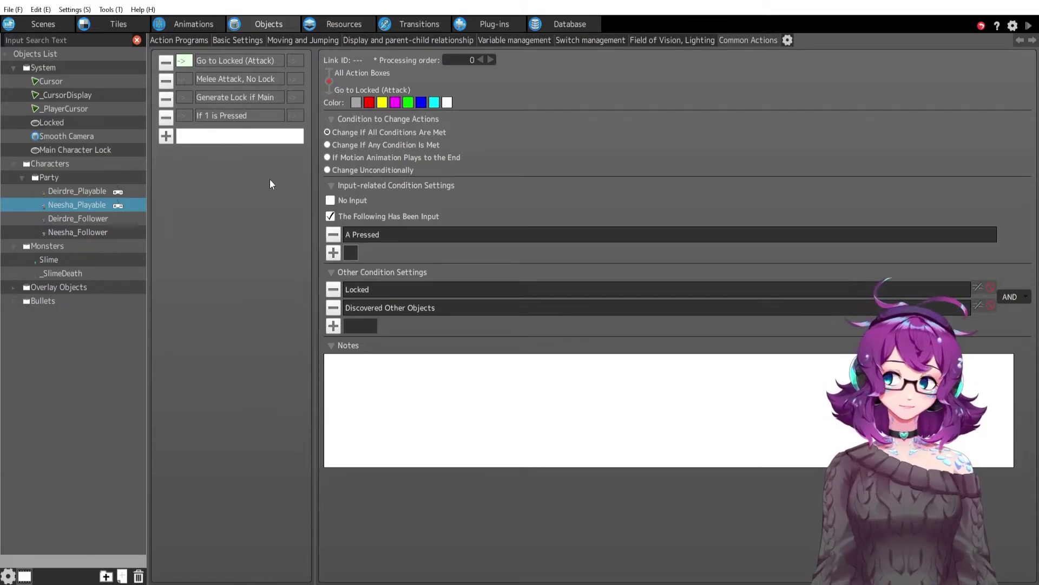
Check Deirdre_Playable's If 2 is Pressed link, then go back to Neesha_Playable's action graph
{"action": "left_click", "coordinate": [87, 196]}
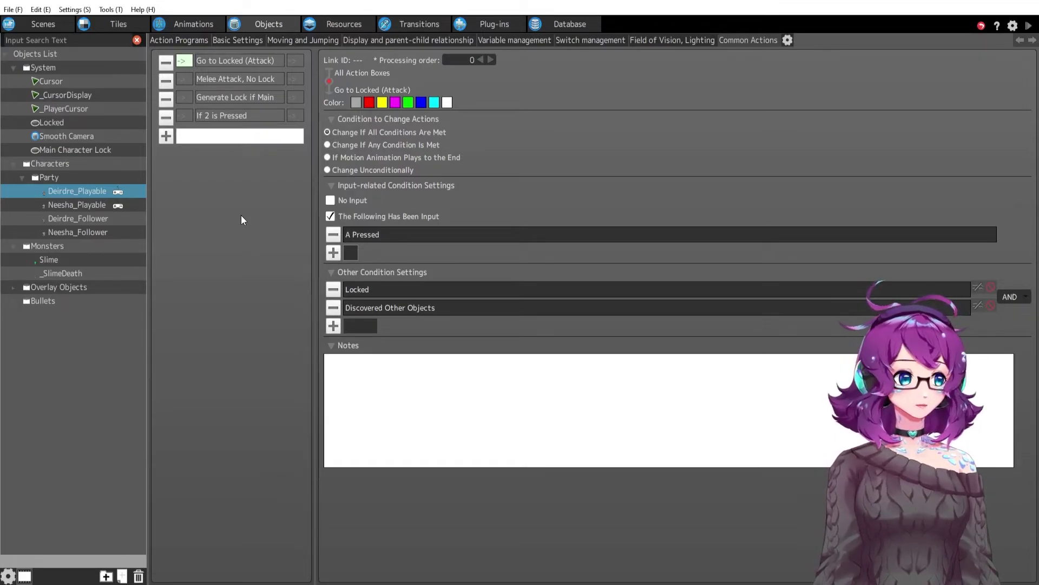
{"action": "left_click", "coordinate": [81, 205]}
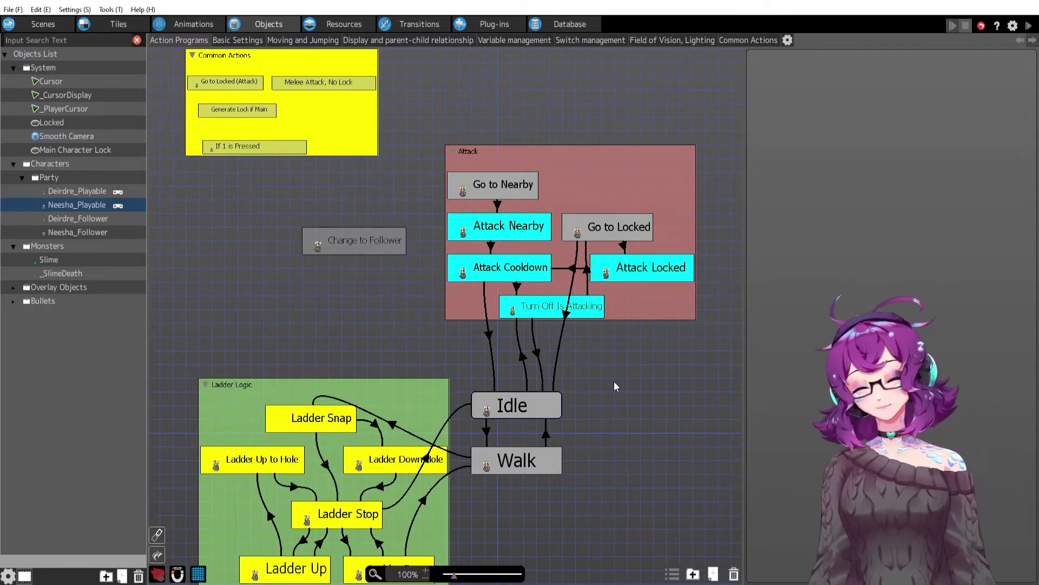
Compare Deirdre_Follower and Neesha_Playable, then center Neesha_Follower's graph with nothing selected
{"action": "mouse_move", "coordinate": [610, 410]}
{"action": "middle_mouse_down"}
{"action": "mouse_move", "coordinate": [610, 363]}
{"action": "mouse_move", "coordinate": [600, 463]}
{"action": "mouse_move", "coordinate": [615, 405]}
{"action": "middle_mouse_up"}
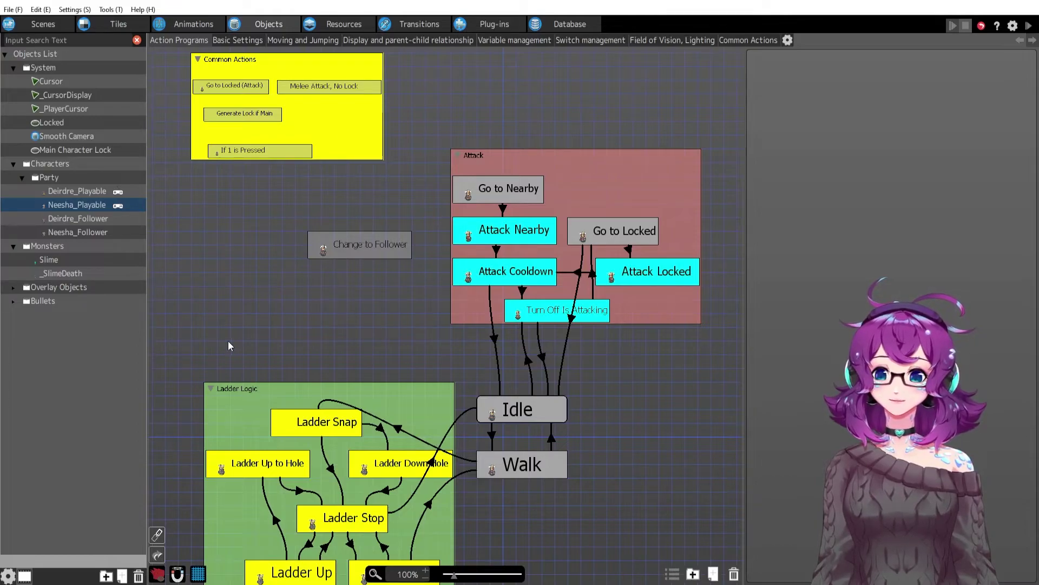
{"action": "left_click", "coordinate": [78, 218]}
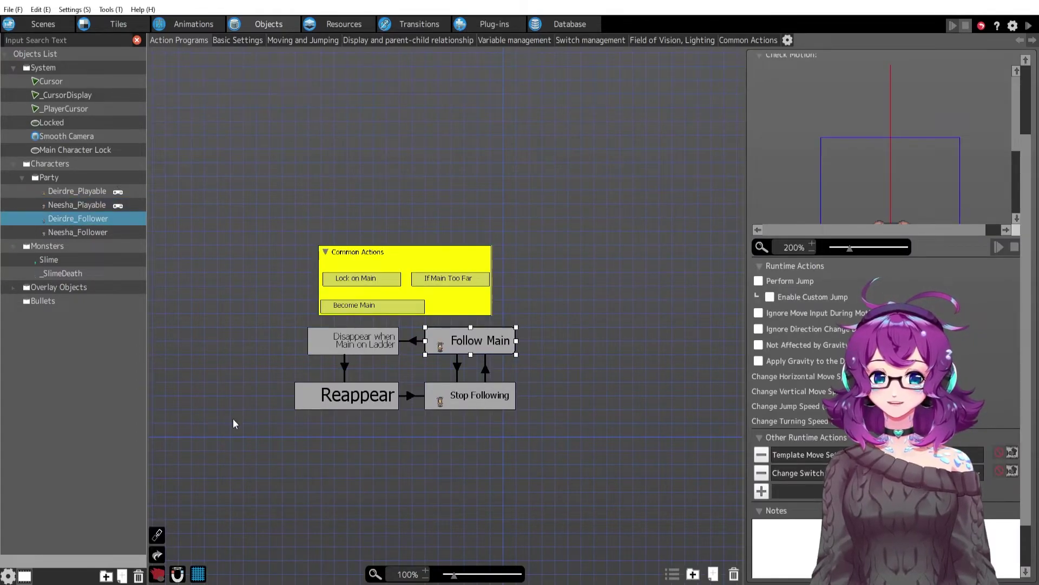
{"action": "left_click", "coordinate": [78, 204]}
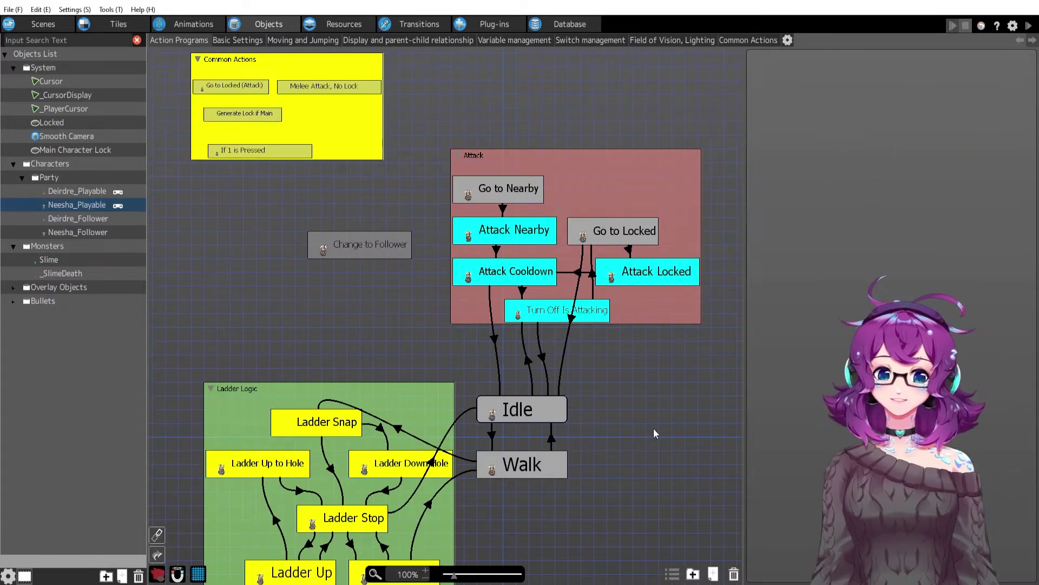
{"action": "left_click", "coordinate": [96, 232]}
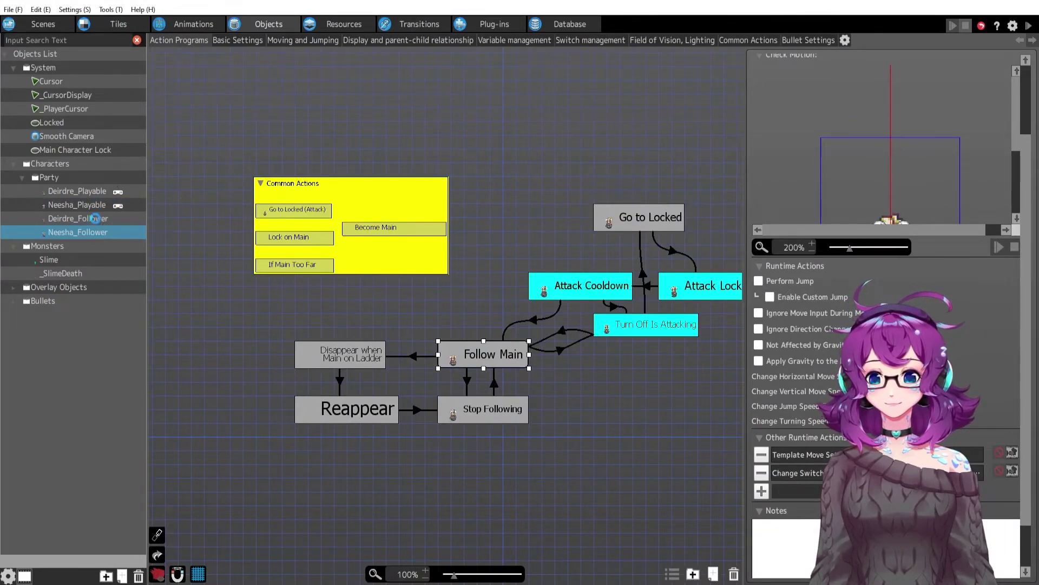
{"action": "left_click", "coordinate": [95, 218]}
{"action": "left_click", "coordinate": [96, 232]}
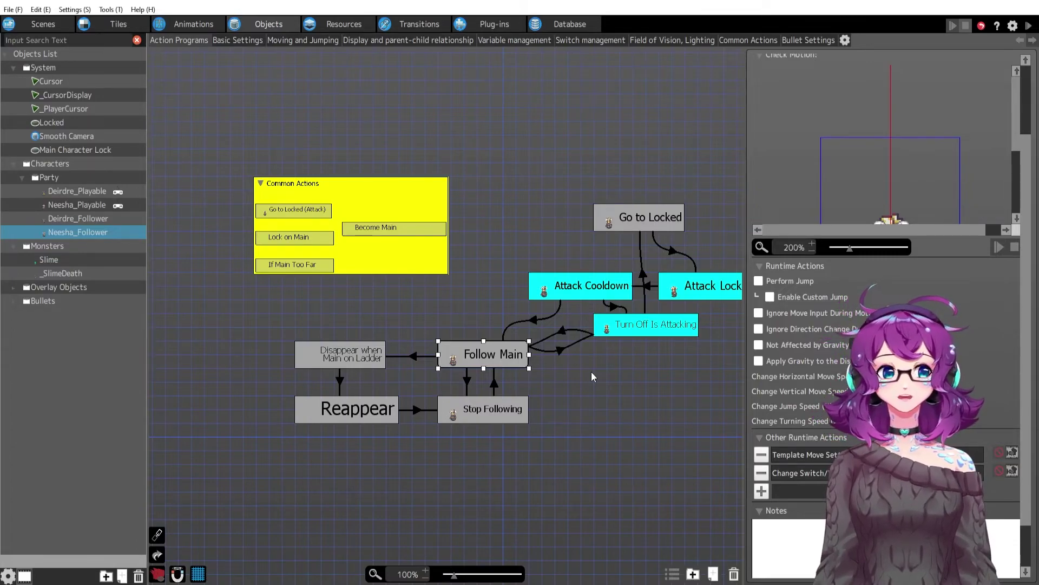
{"action": "middle_click_drag", "start_coordinate": [596, 388], "coordinate": [543, 395]}
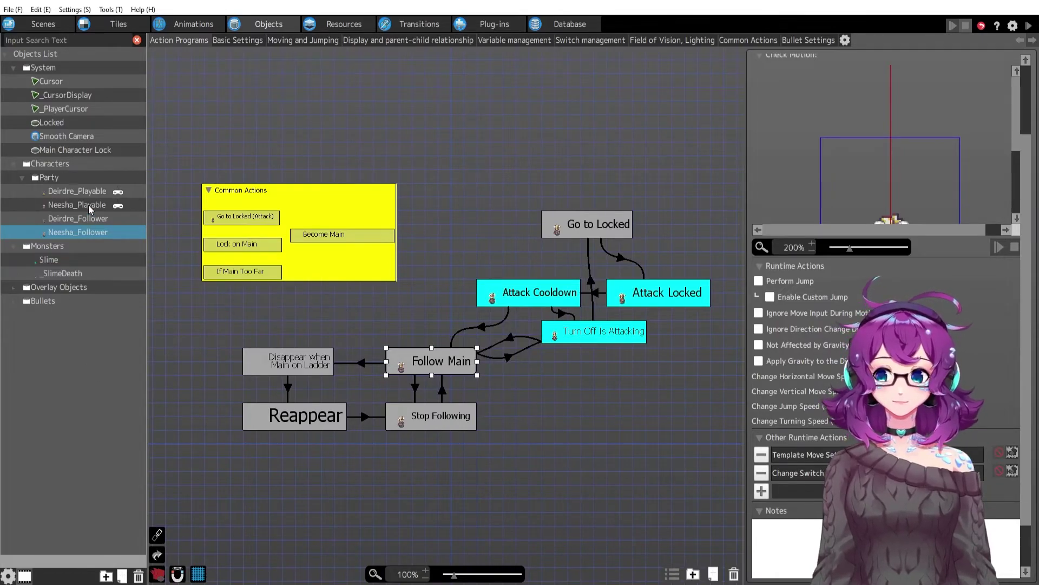
{"action": "left_click", "coordinate": [546, 404]}
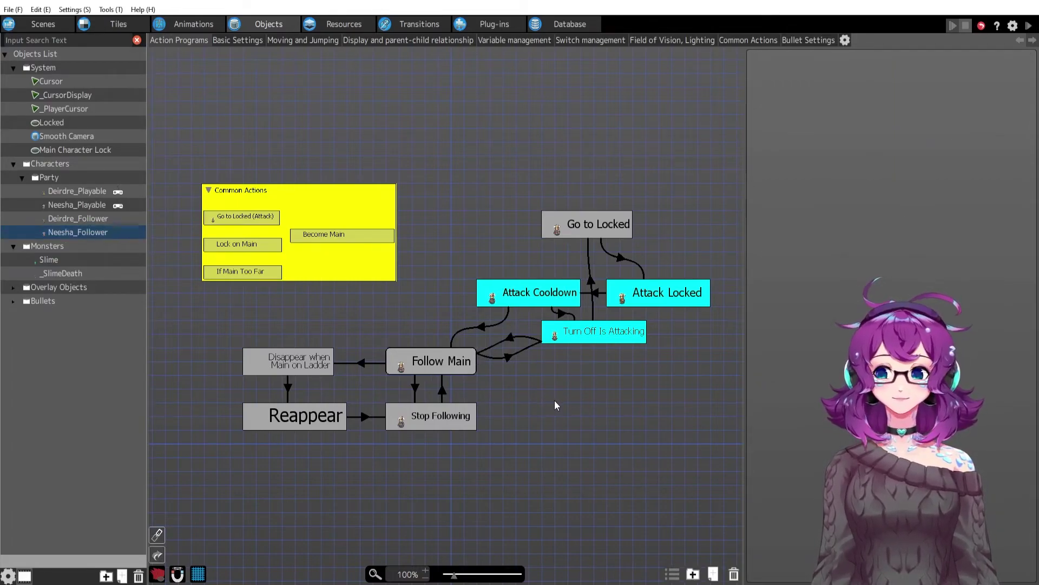
Start the playtest from the Scenes view and walk the blue-haired leader around the cave
{"action": "left_click", "coordinate": [43, 25]}
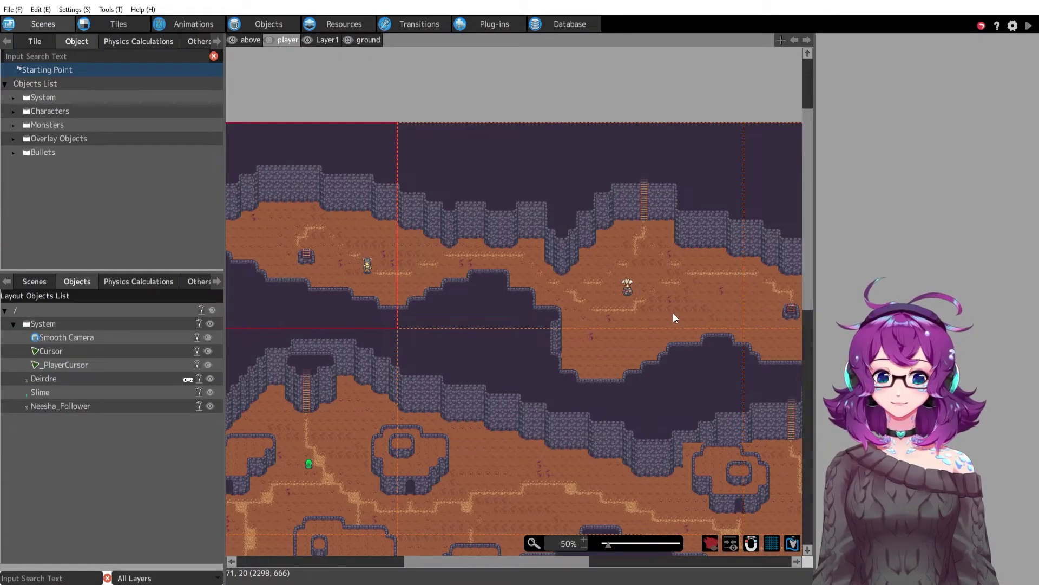
{"action": "left_click", "coordinate": [1029, 26]}
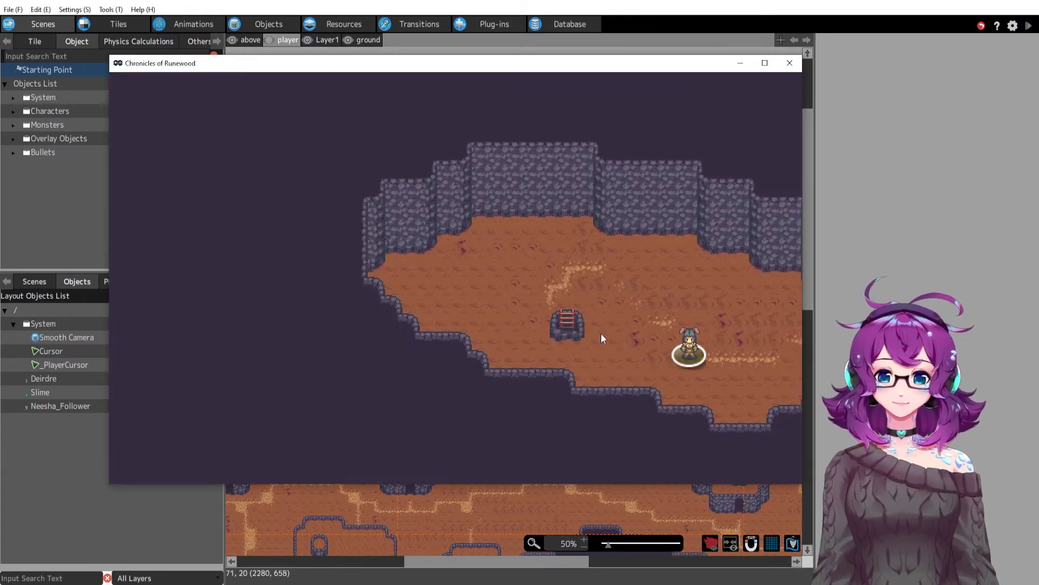
{"action": "key", "text": "w"}
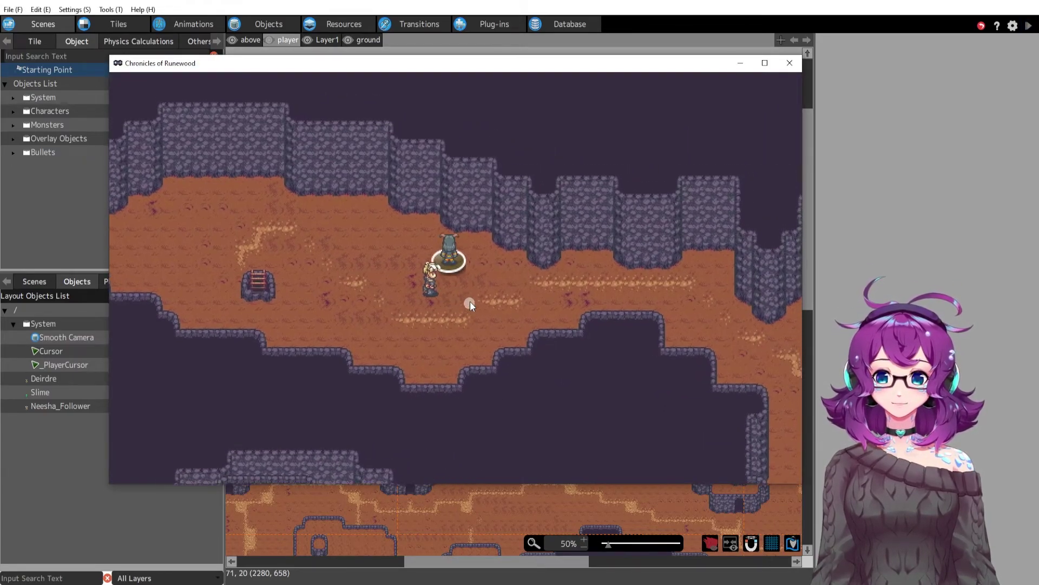
{"action": "key", "text": "a"}
{"action": "key", "text": "s"}
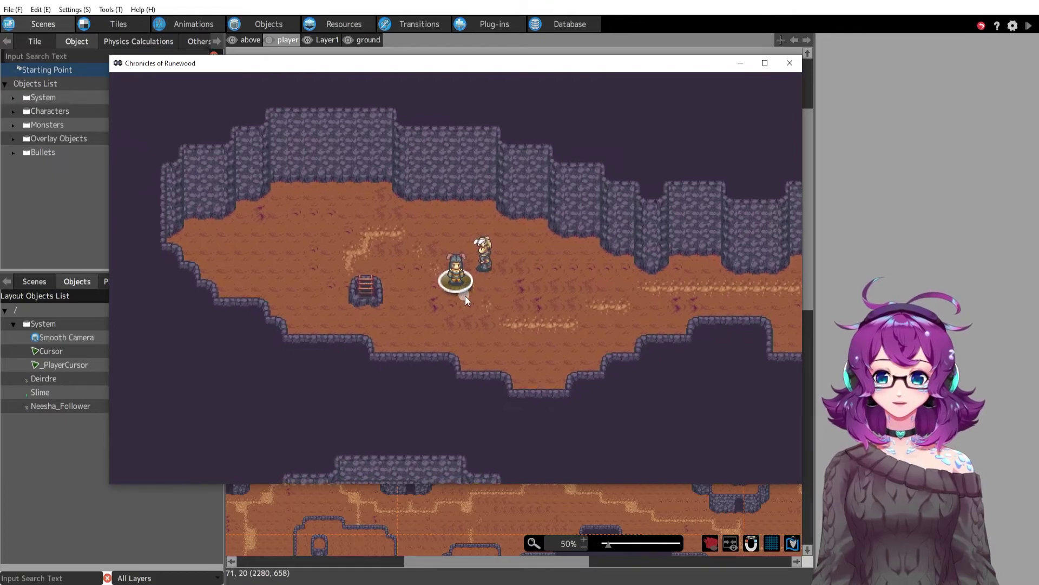
{"action": "key", "text": "s"}
{"action": "key", "text": "d"}
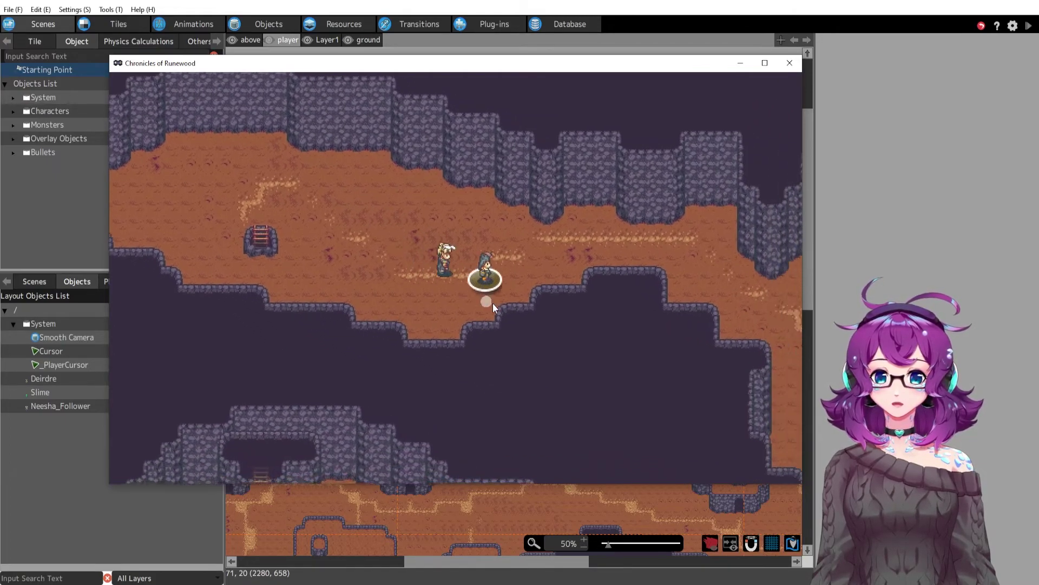
{"action": "key", "text": "w"}
{"action": "key", "text": "a"}
{"action": "key", "text": "s"}
{"action": "key", "text": "Tab"}
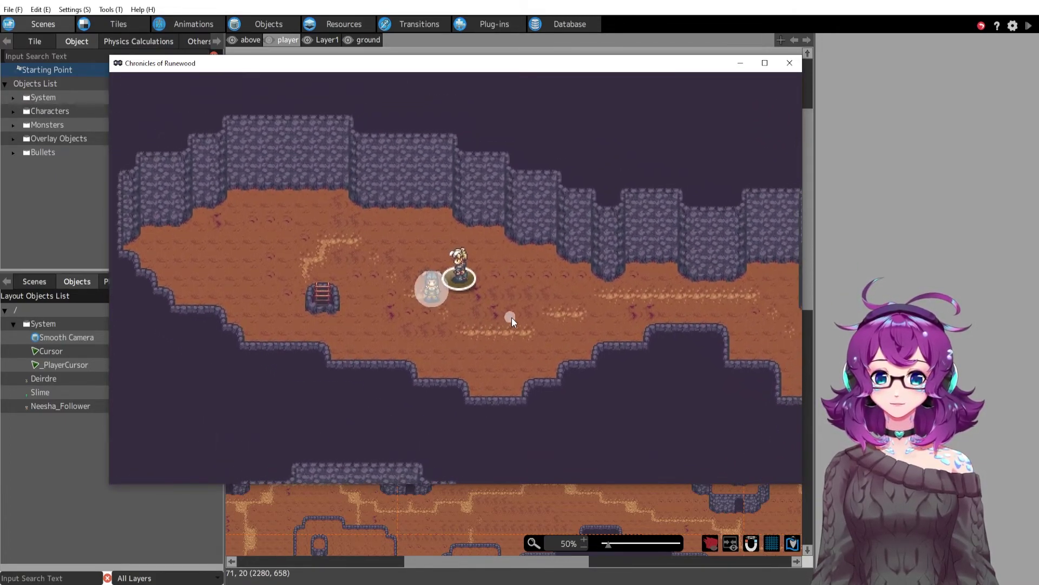
Swap control to the white-haired party member and walk her around
{"action": "key", "text": "d"}
{"action": "key", "text": "s"}
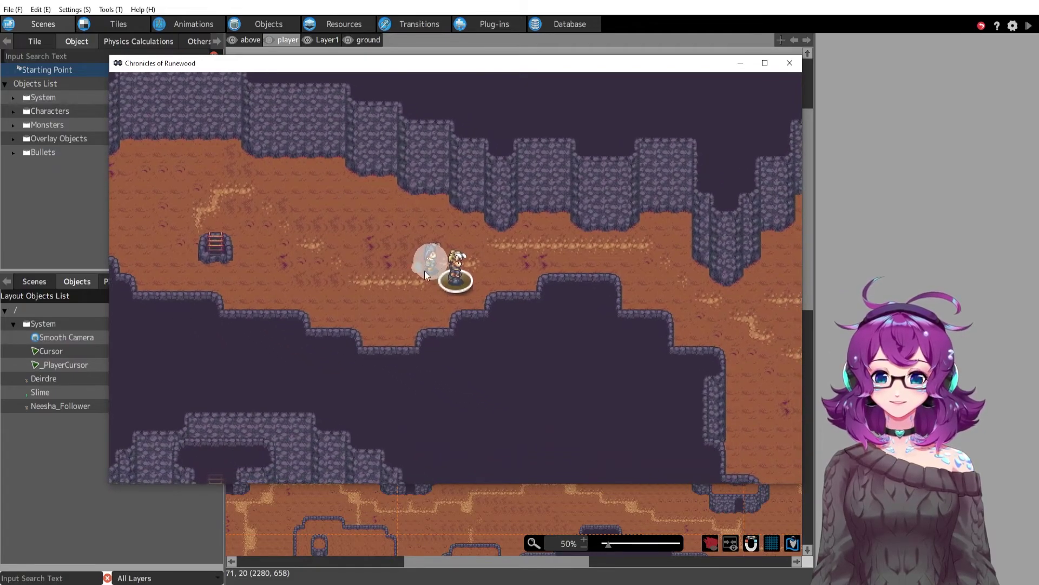
{"action": "key", "text": "a"}
{"action": "key", "text": "w"}
{"action": "key", "text": "d"}
{"action": "key", "text": "s"}
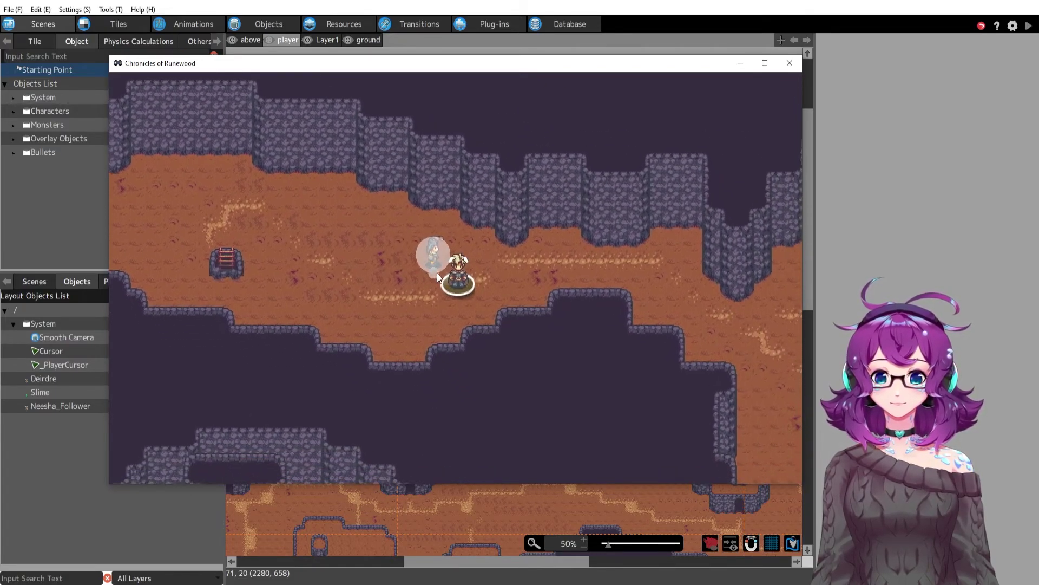
{"action": "key", "text": "a"}
{"action": "key", "text": "w"}
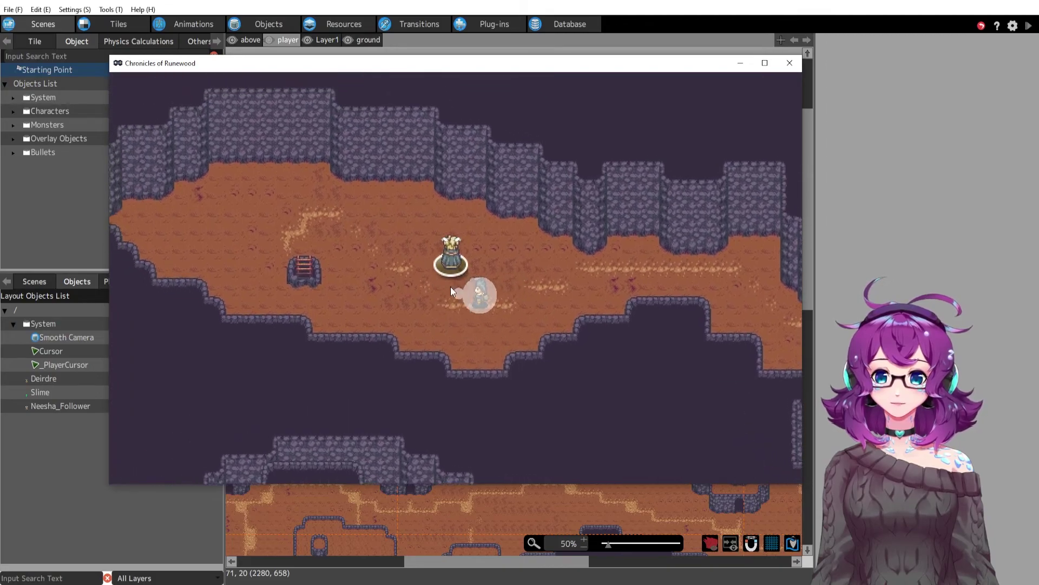
{"action": "key", "text": "d"}
{"action": "key", "text": "s"}
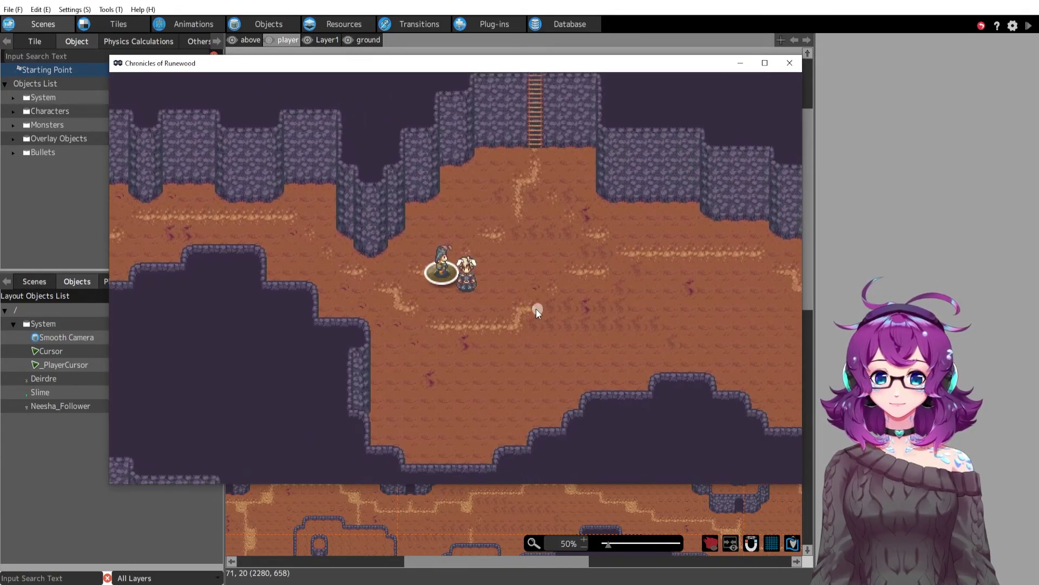
Swap control back to the blue-haired character and walk with the other following
{"action": "key", "text": "w"}
{"action": "key", "text": "d"}
{"action": "key", "text": "s"}
{"action": "key", "text": "a"}
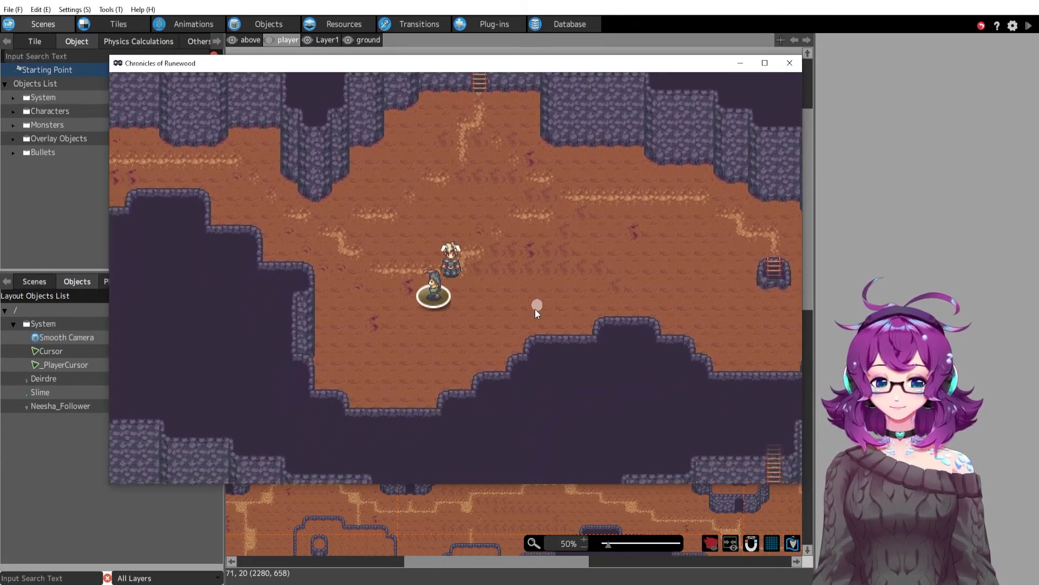
{"action": "key", "text": "w"}
{"action": "key", "text": "s"}
{"action": "key", "text": "d"}
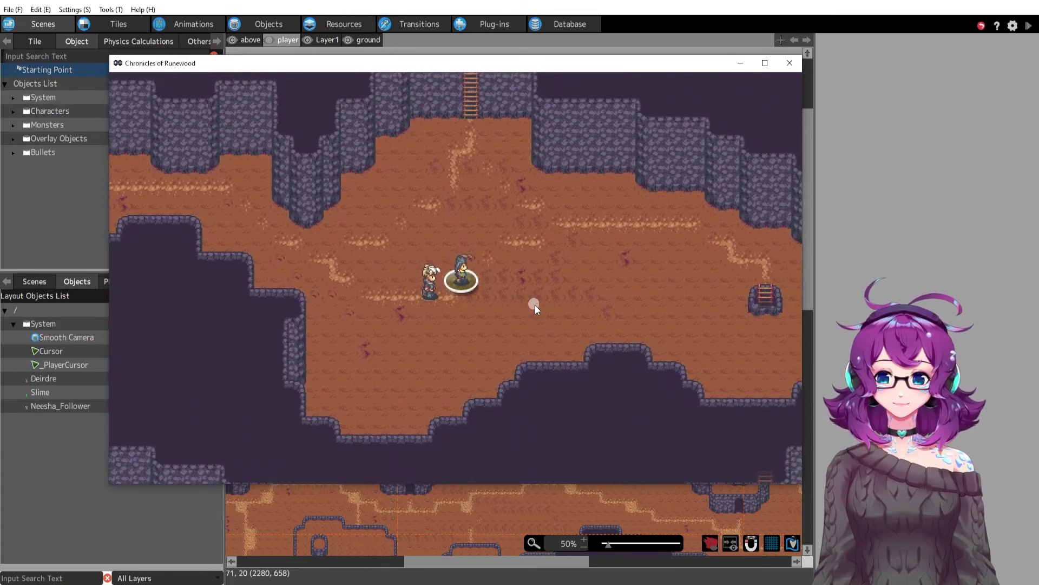
{"action": "key", "text": "d"}
{"action": "key", "text": "s"}
{"action": "key", "text": "a"}
{"action": "key", "text": "w"}
{"action": "key", "text": "d"}
{"action": "key", "text": "w"}
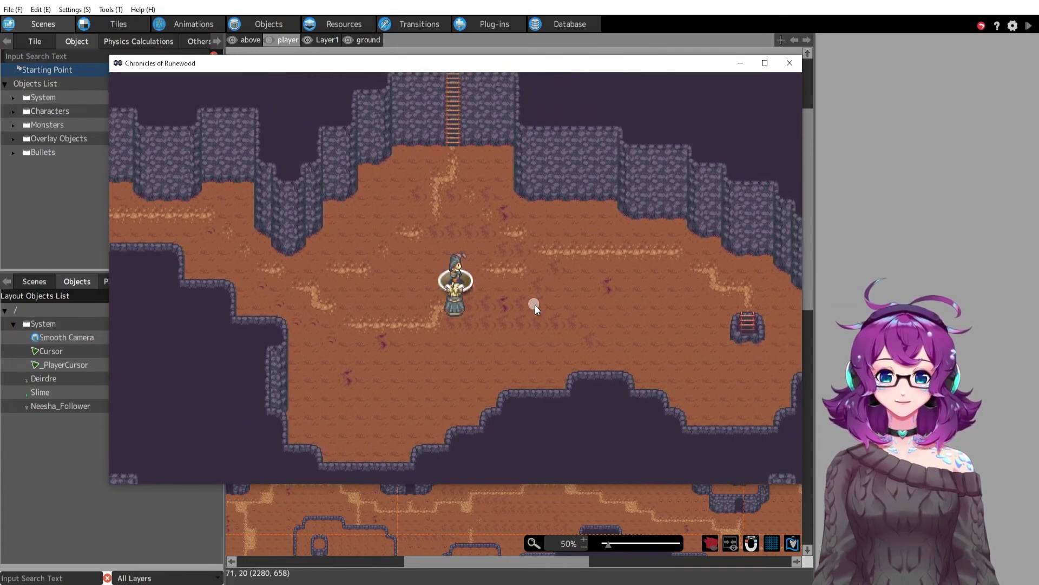
{"action": "key", "text": "d"}
{"action": "key", "text": "s"}
{"action": "key", "text": "a"}
{"action": "key", "text": "w"}
{"action": "key", "text": "d"}
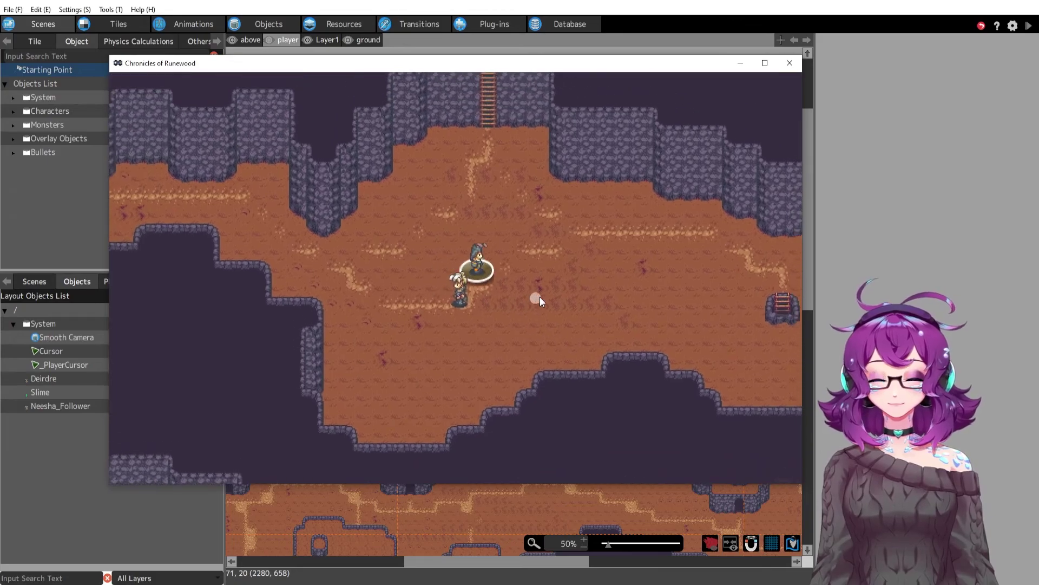
{"action": "key", "text": "s"}
{"action": "key", "text": "Up"}
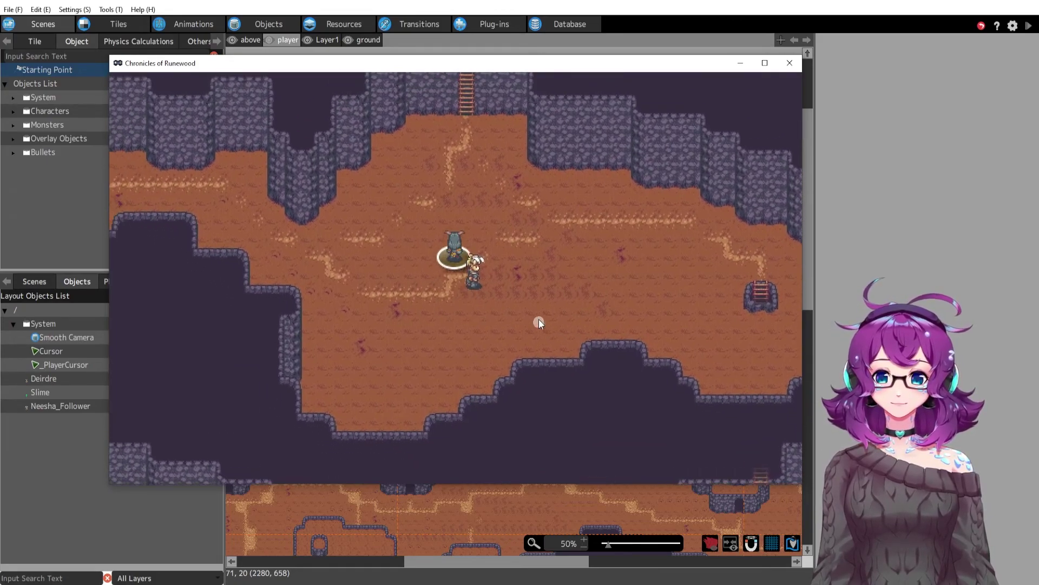
Close the playtest and pan the graph to the Attack Locked and Attack Cooldown states
{"action": "left_click", "coordinate": [790, 64]}
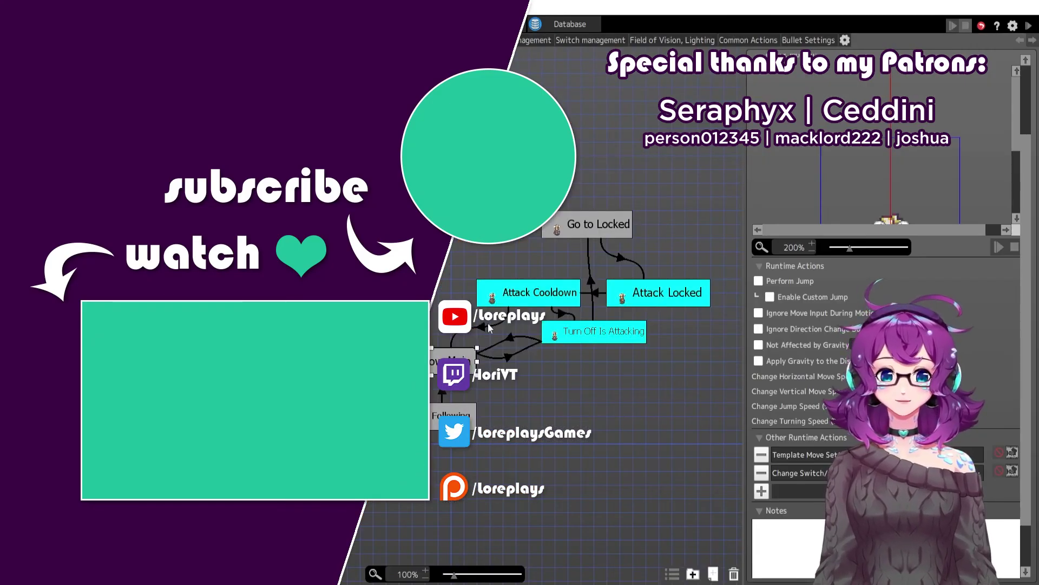
{"action": "left_click_drag", "start_coordinate": [664, 374], "coordinate": [606, 378]}
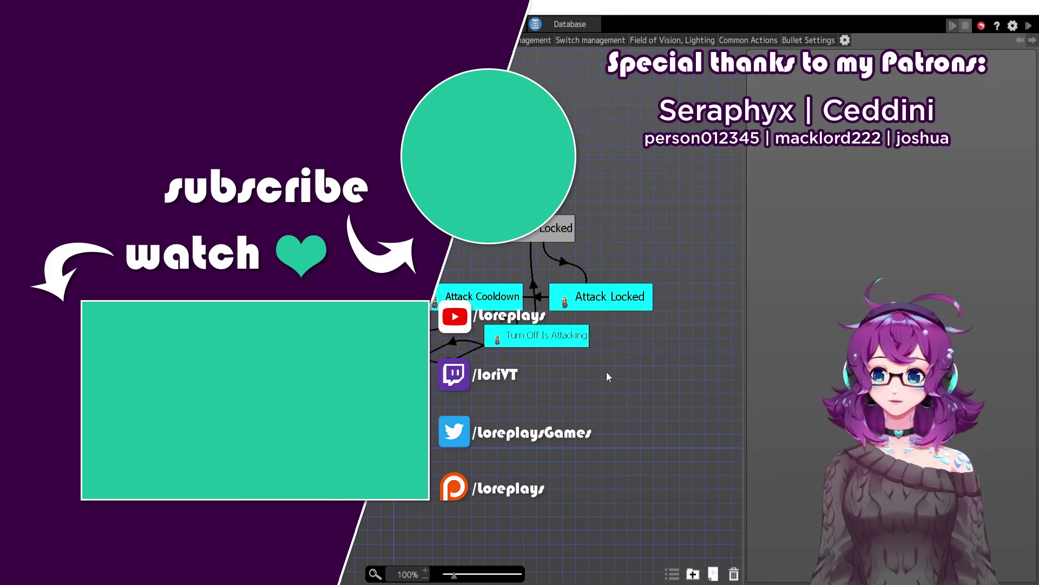